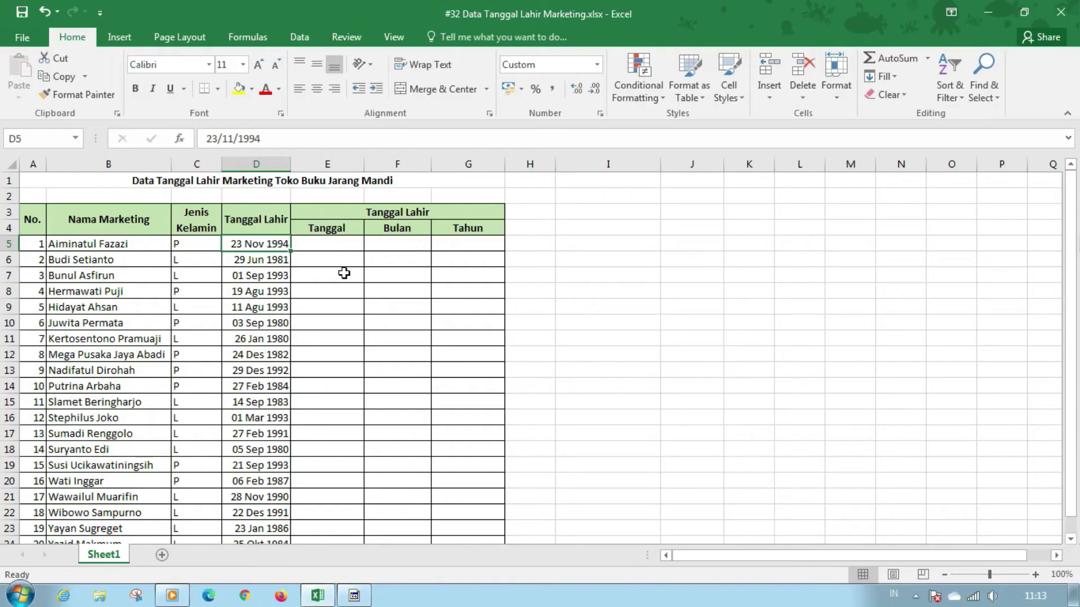
# Point out the table's title row, the empty Tanggal, Bulan and Tahun columns, and the D5 birthdate.
pyautogui.click(275, 181)
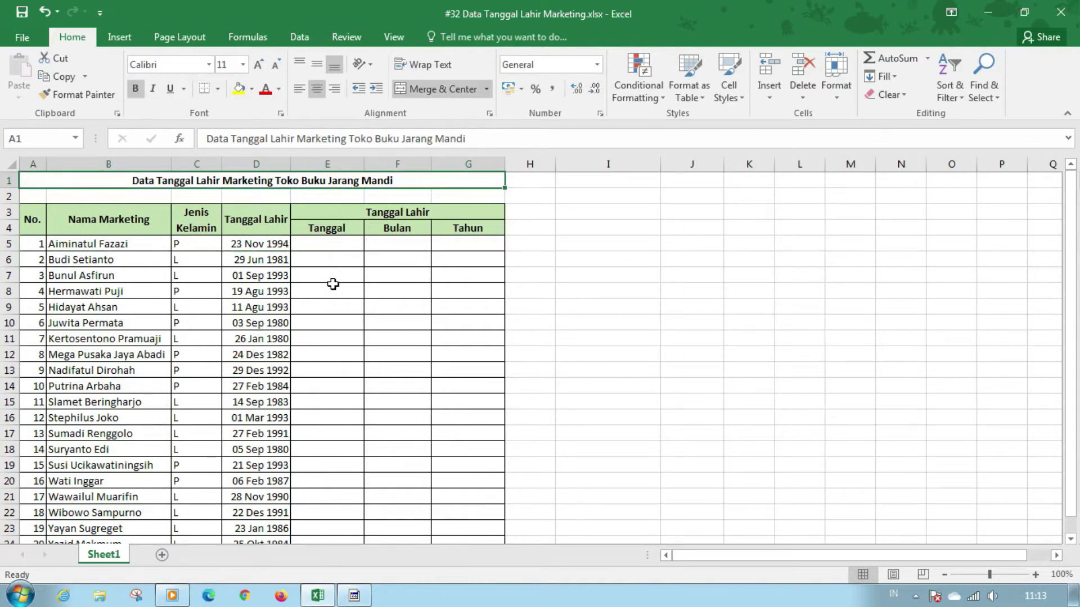
pyautogui.click(333, 284)
pyautogui.scroll(-3, 148, 284)
pyautogui.scroll(3, 148, 284)
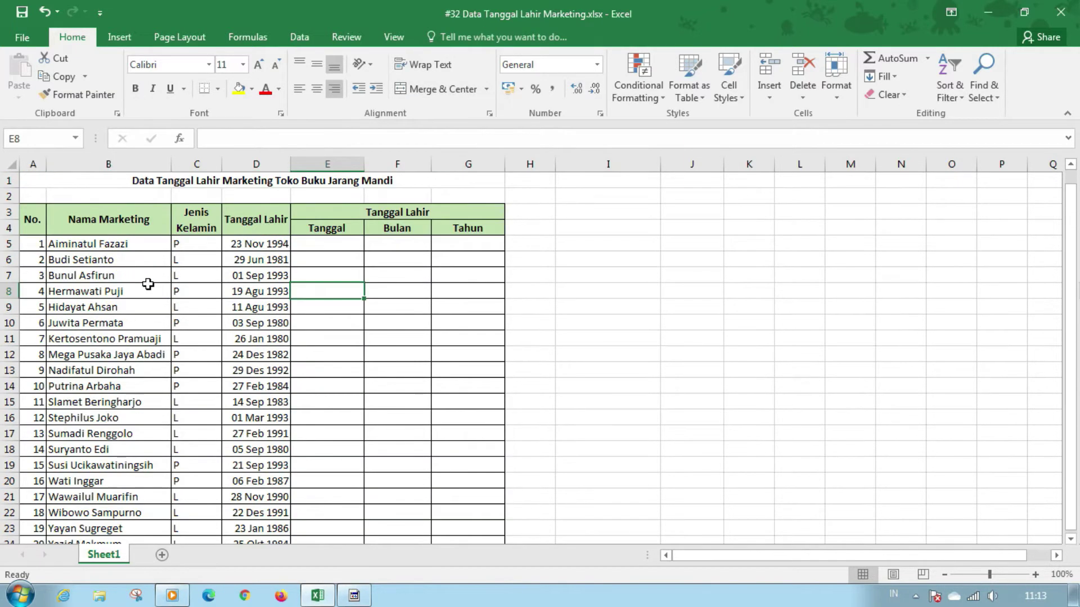
pyautogui.moveTo(90, 244); pyautogui.dragTo(441, 239)
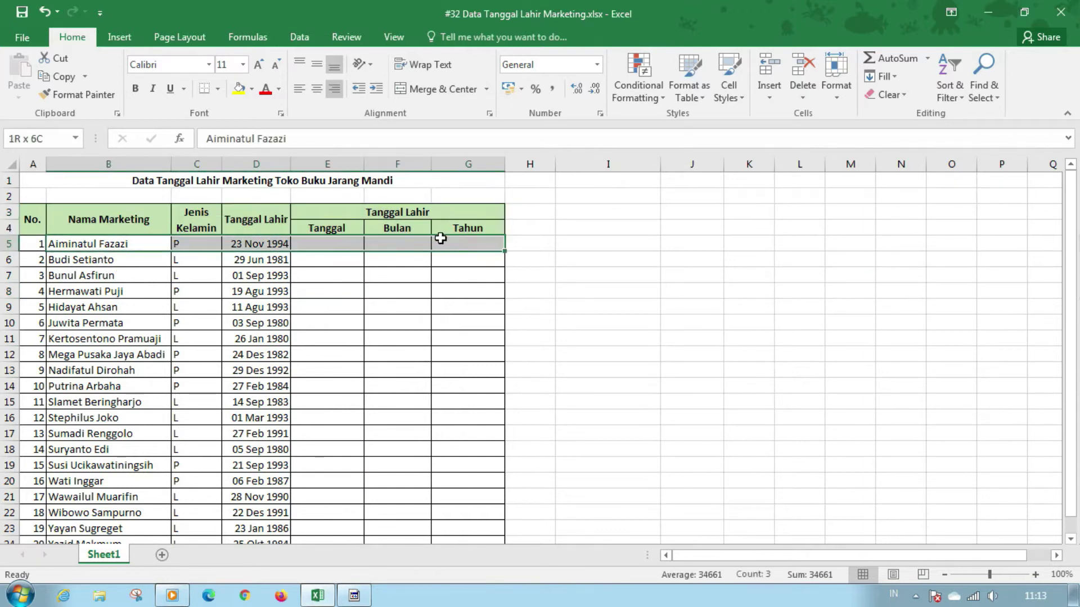
pyautogui.click(460, 291)
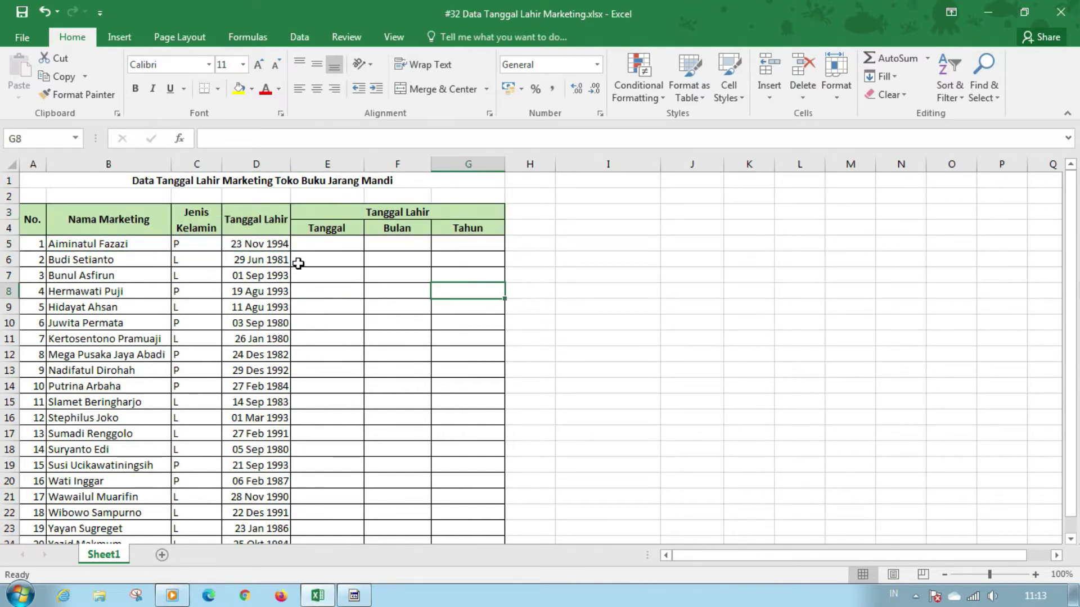
pyautogui.click(327, 248)
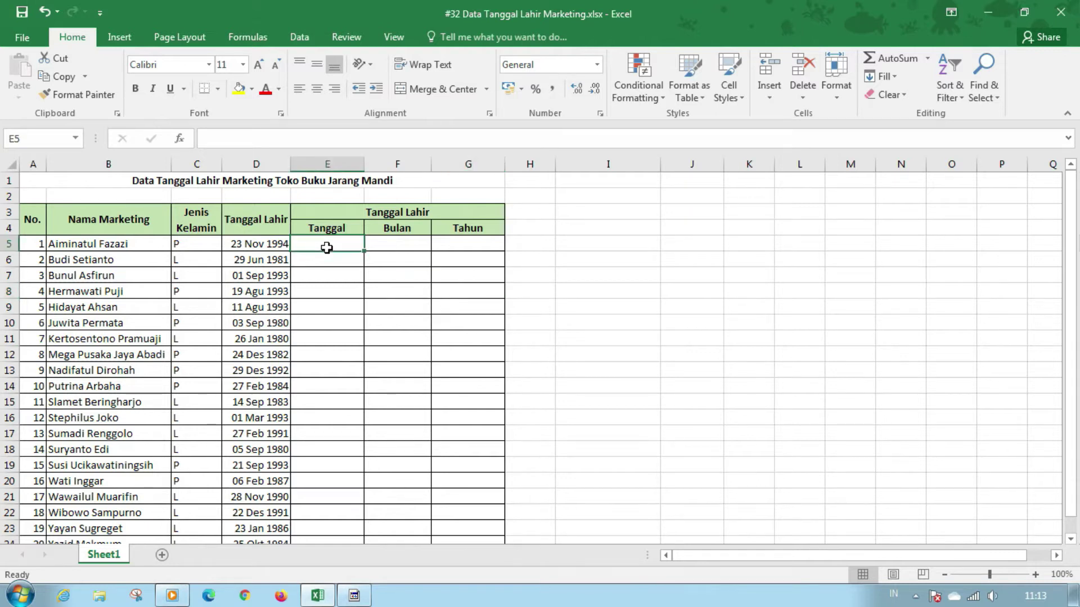
pyautogui.click(410, 248)
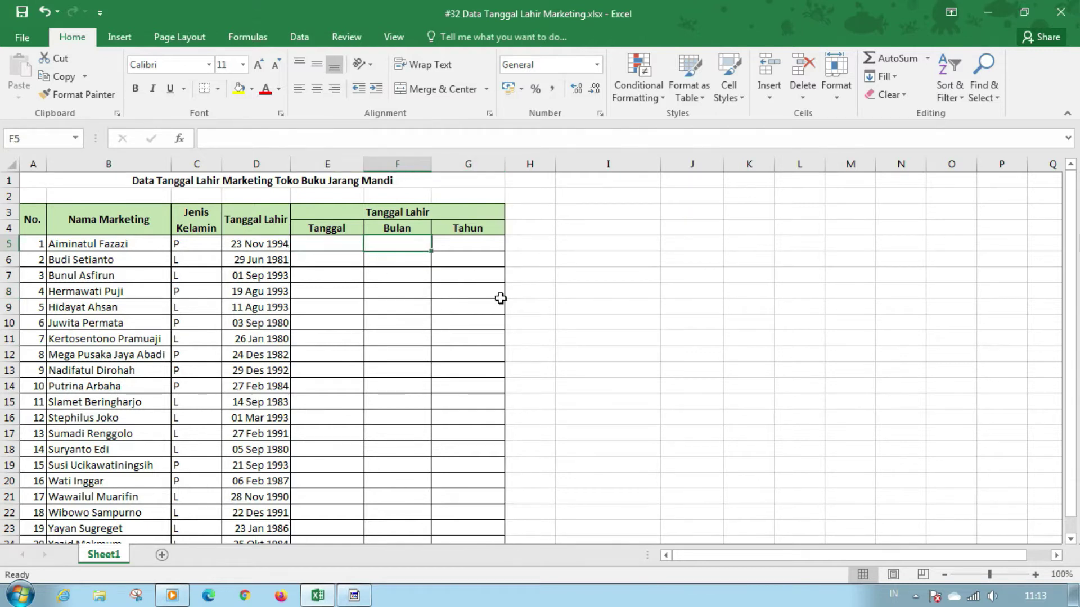
pyautogui.click(499, 243)
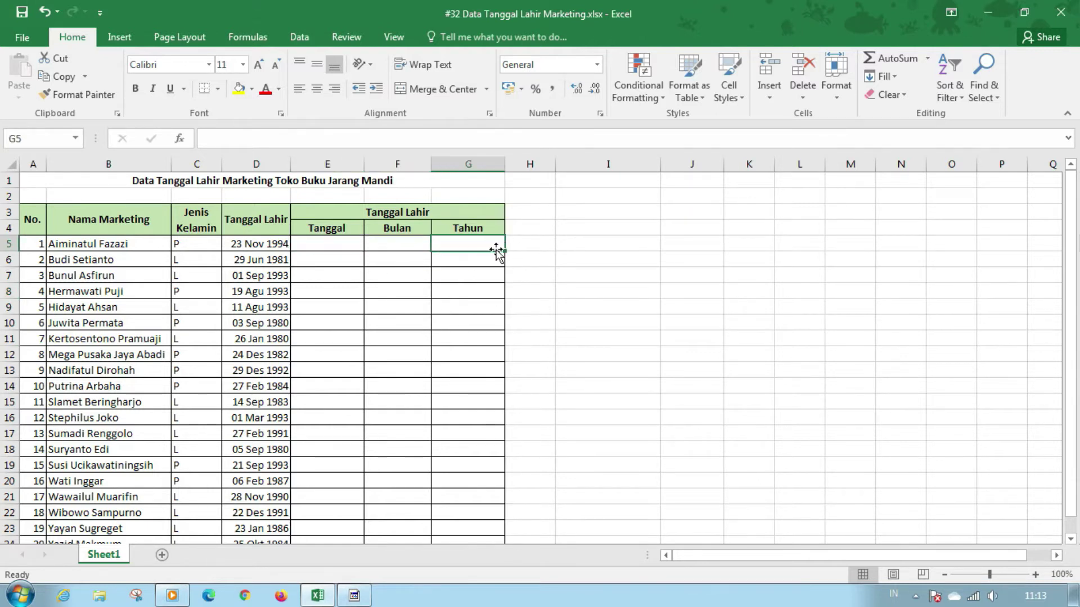
pyautogui.click(270, 241)
pyautogui.click(384, 388)
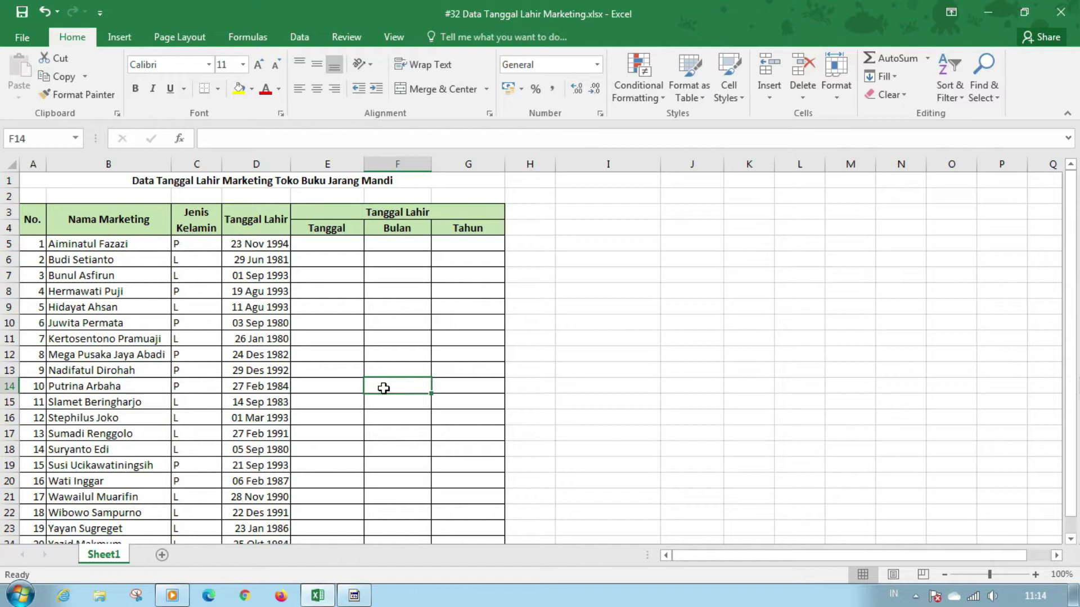
pyautogui.click(326, 242)
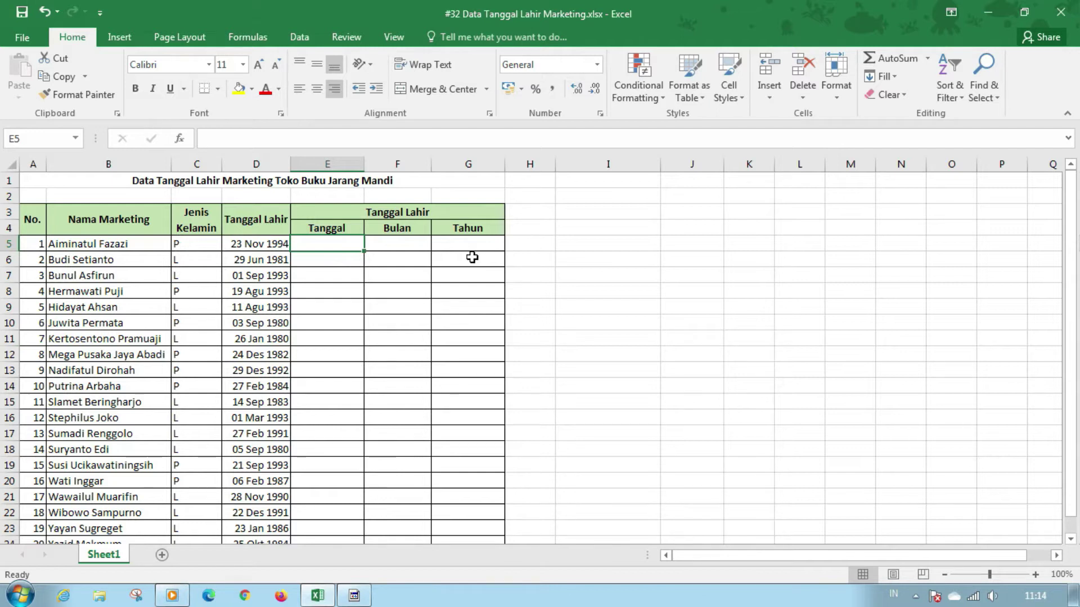
# Enter =LEFT(D5;2) in E5, which returns 34, then zoom in on the sheet.
pyautogui.write('=left(')
pyautogui.press('Left')
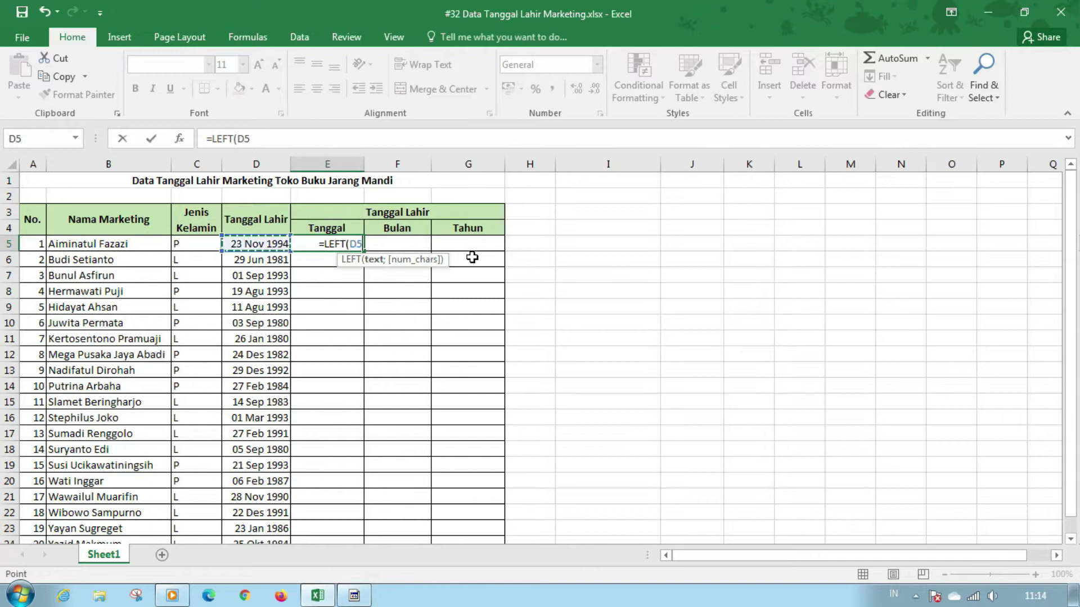
pyautogui.write(';2')
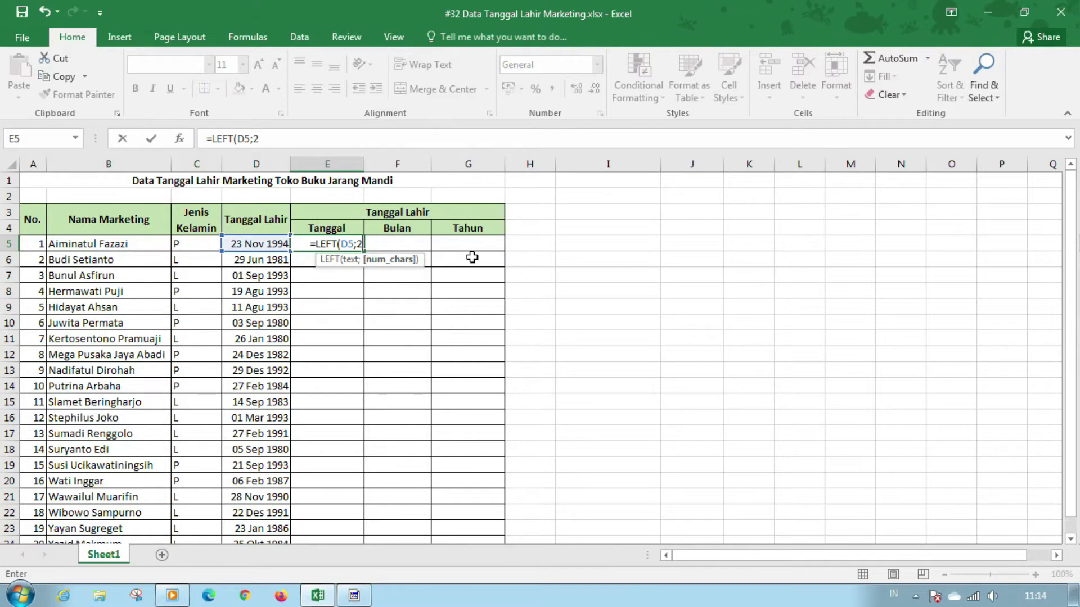
pyautogui.write(')')
pyautogui.press('Return')
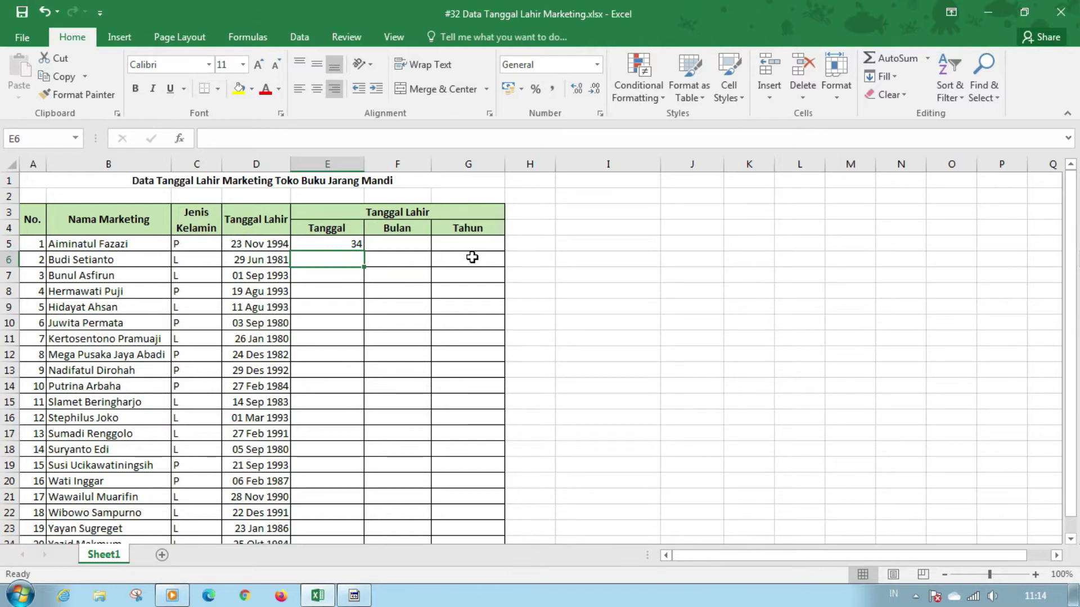
pyautogui.scroll(1, 471, 257)
pyautogui.scroll(1, 471, 257)
pyautogui.scroll(1, 472, 257)
pyautogui.scroll(1, 471, 257)
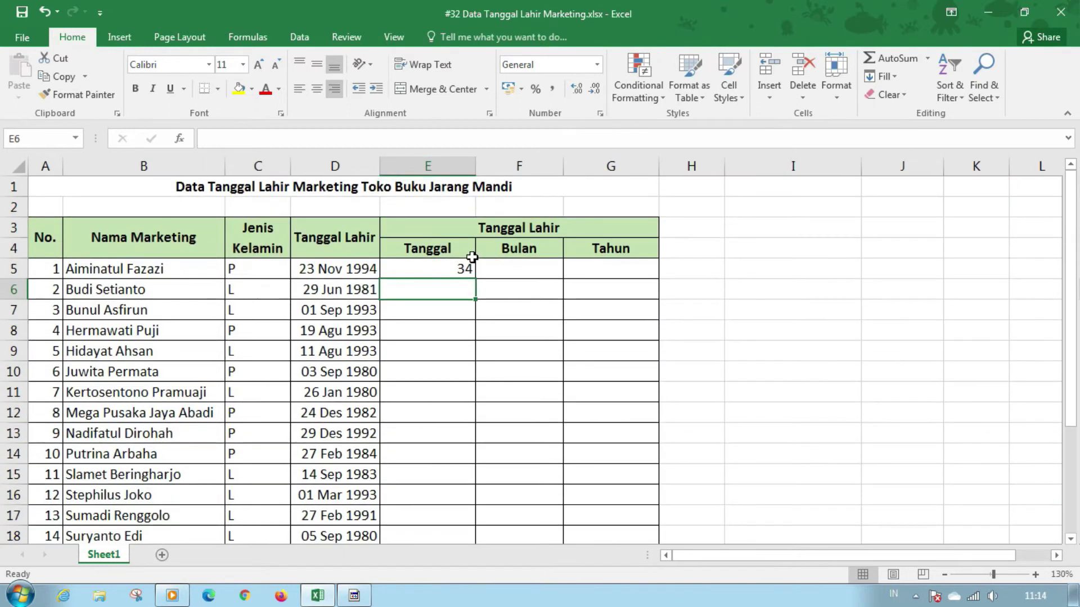
pyautogui.scroll(1, 472, 258)
pyautogui.scroll(1, 472, 259)
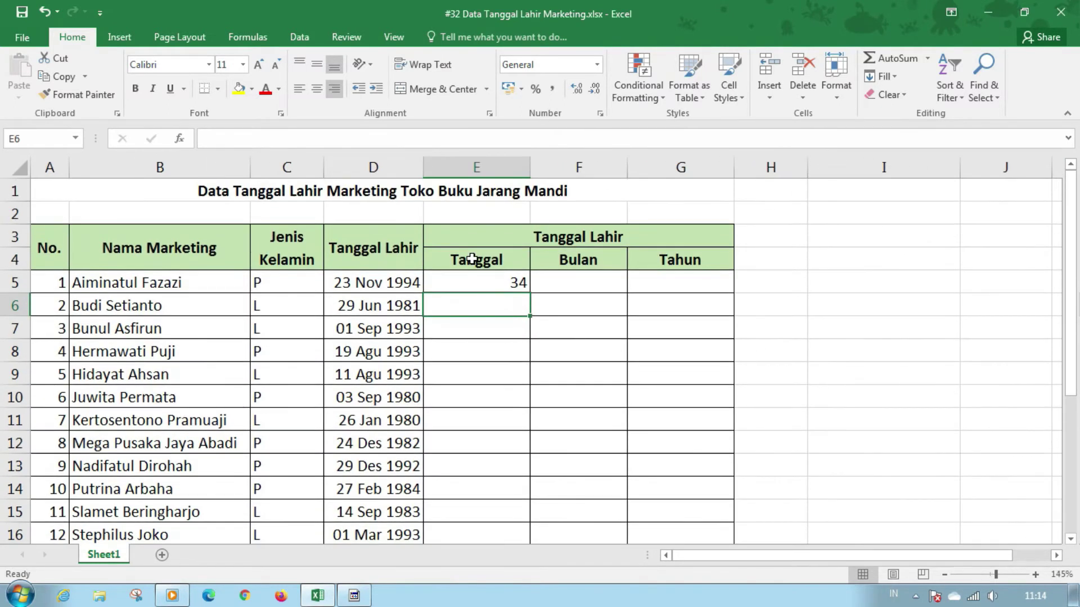
pyautogui.click(480, 277)
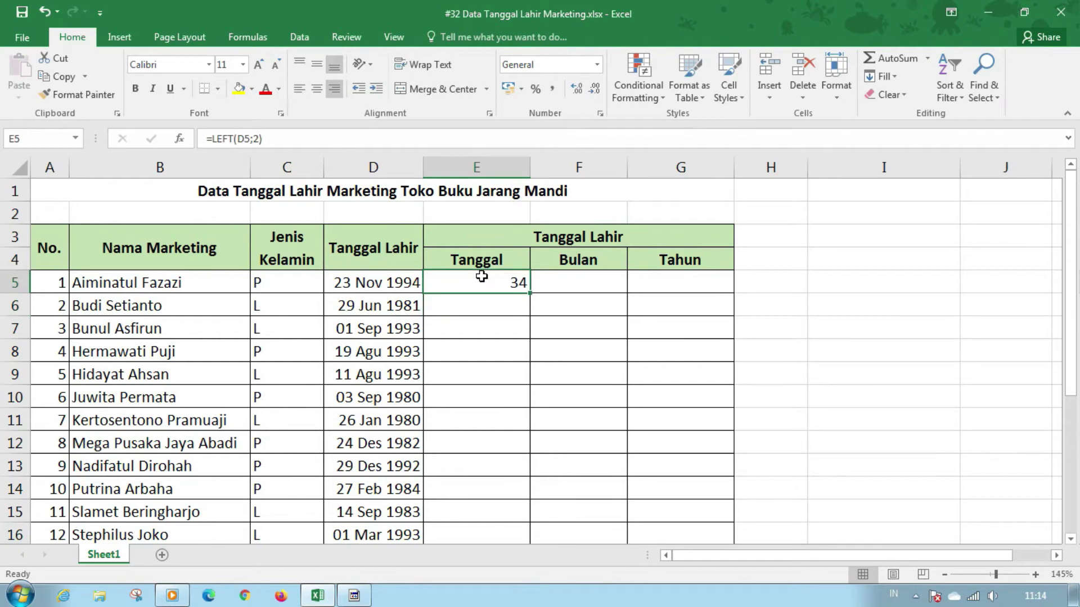
pyautogui.click(380, 292)
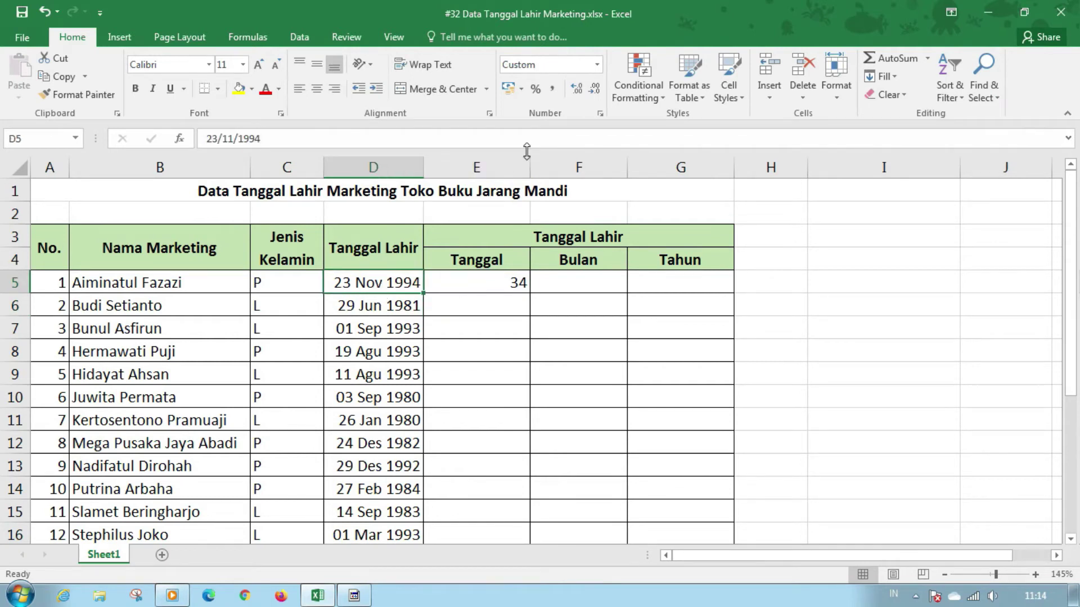
pyautogui.click(595, 64)
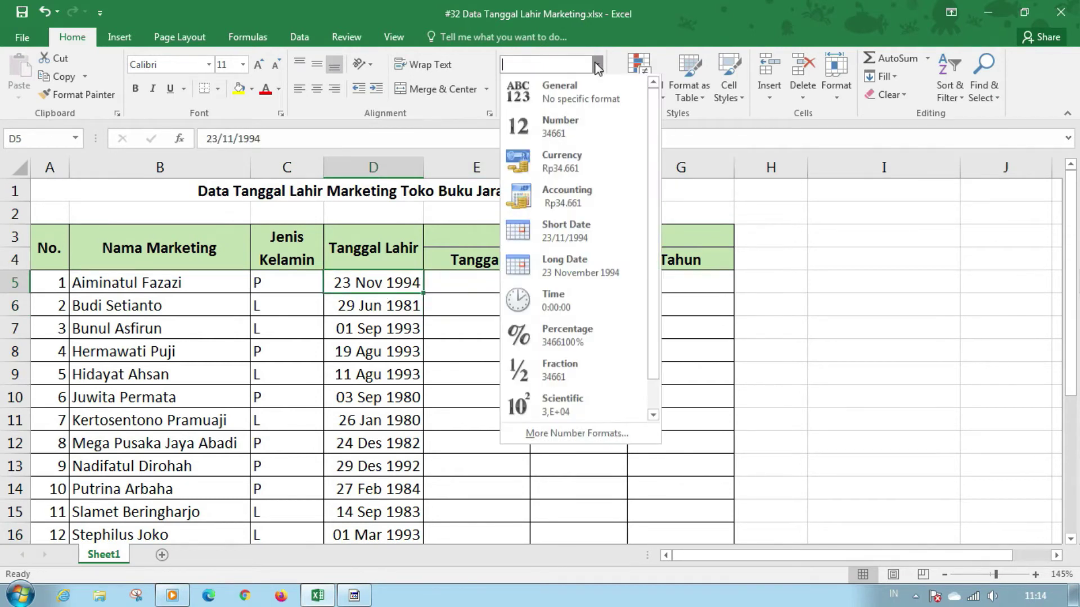
pyautogui.click(566, 93)
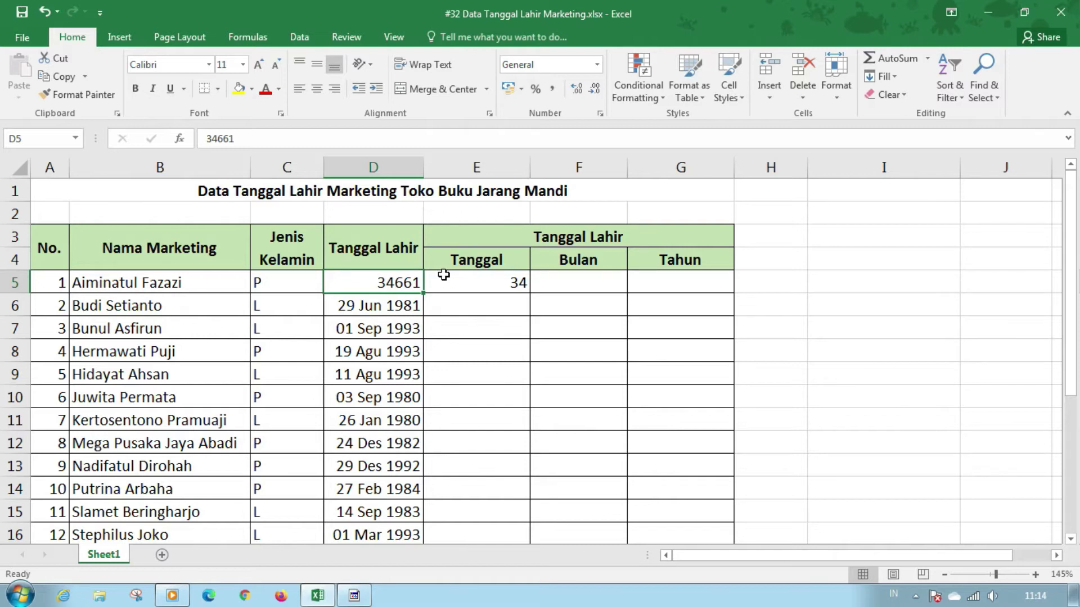
pyautogui.hotkey('ctrl', 'z')
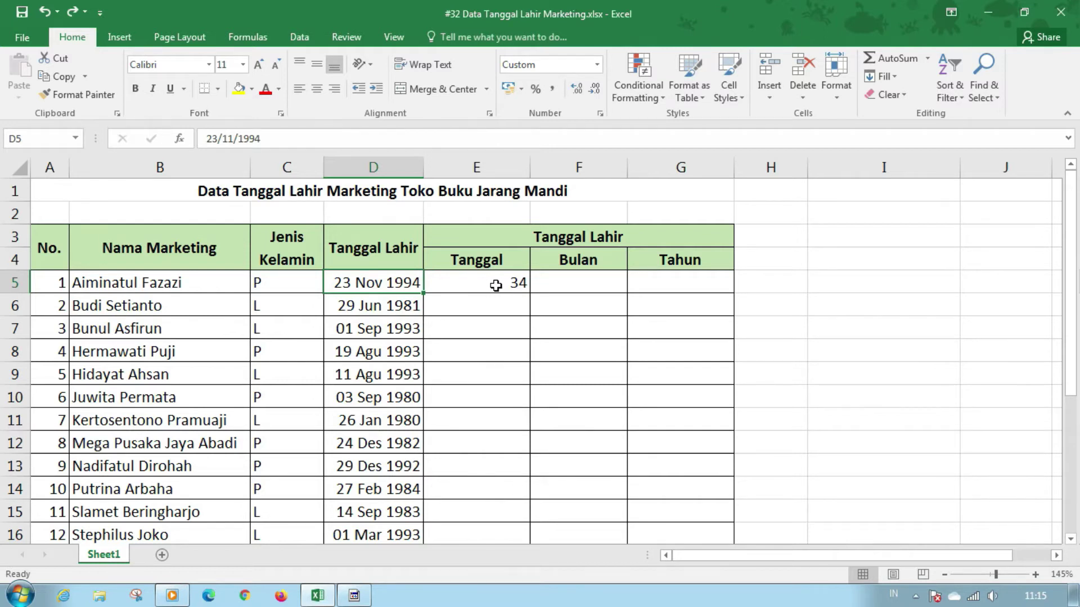
pyautogui.keyDown('ctrl'); pyautogui.scroll(1, 496, 285); pyautogui.keyUp('ctrl')
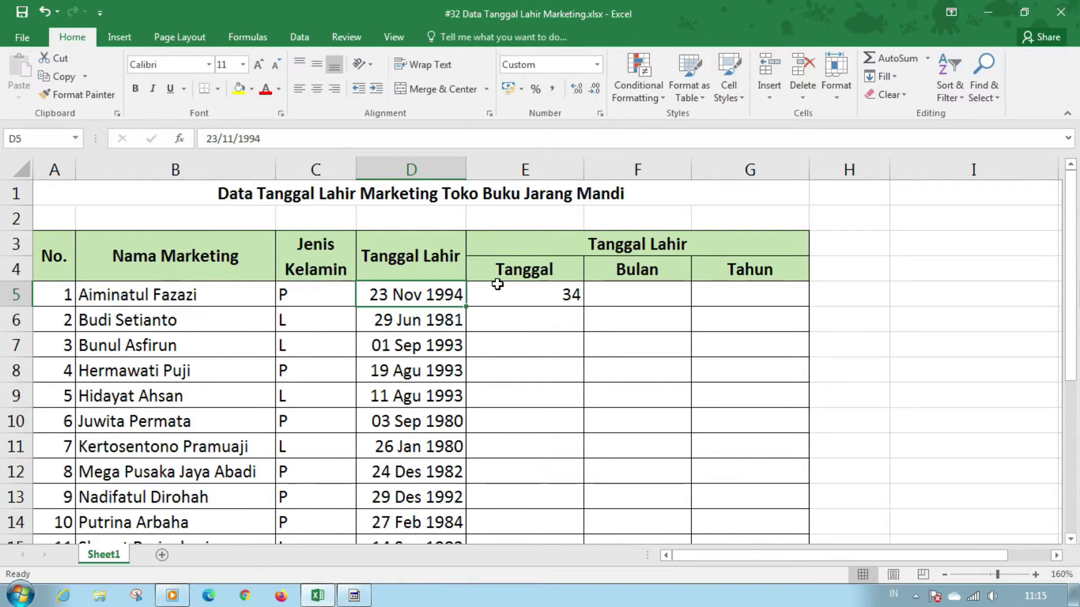
pyautogui.keyDown('ctrl'); pyautogui.scroll(1, 497, 283); pyautogui.keyUp('ctrl')
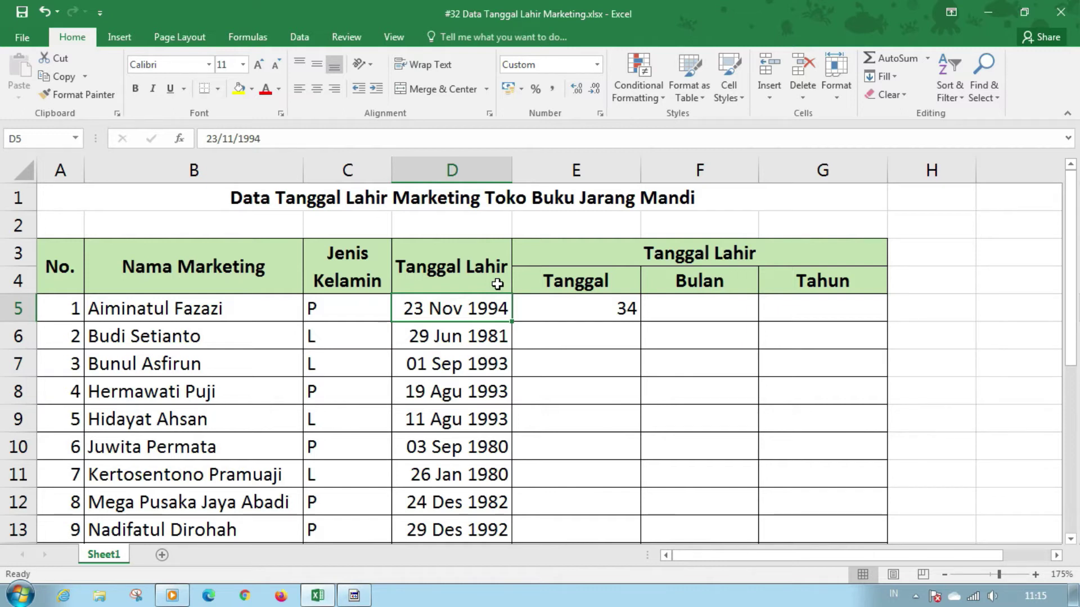
# Replace the LEFT formula in E5 with =DAY(D5), showing 23.
pyautogui.press('Down')
pyautogui.press('Right')
pyautogui.press('Up')
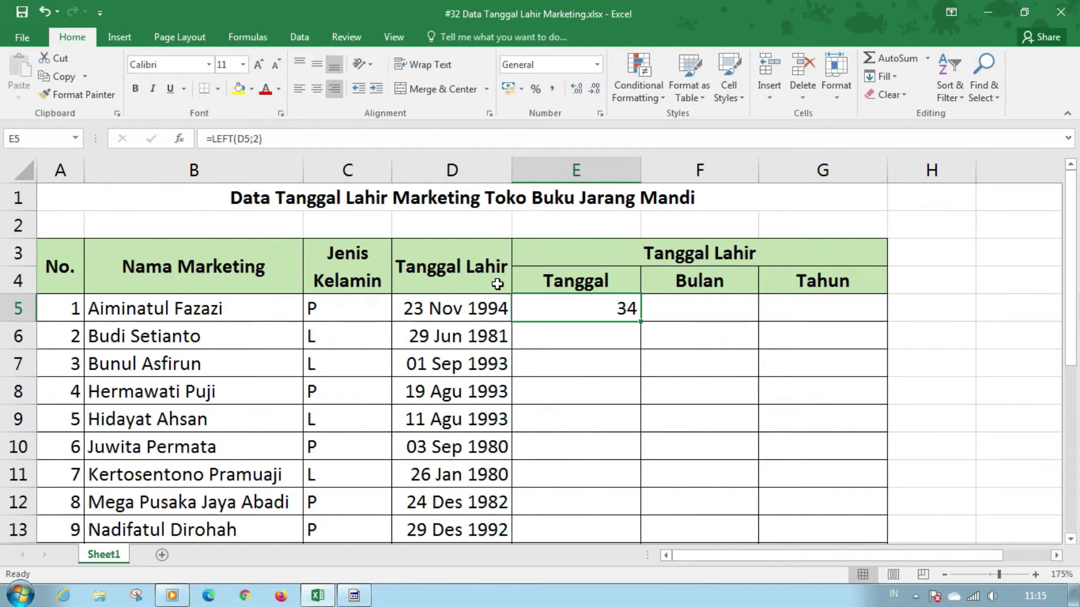
pyautogui.write('=day')
pyautogui.press('Tab')
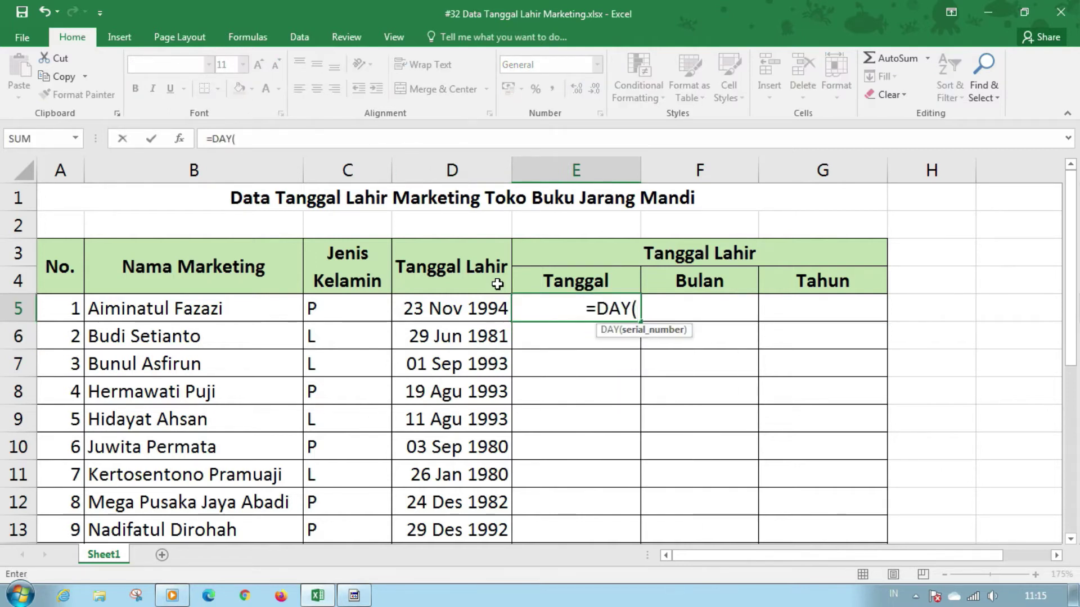
pyautogui.press('Left')
pyautogui.press('Left')
pyautogui.press('Right')
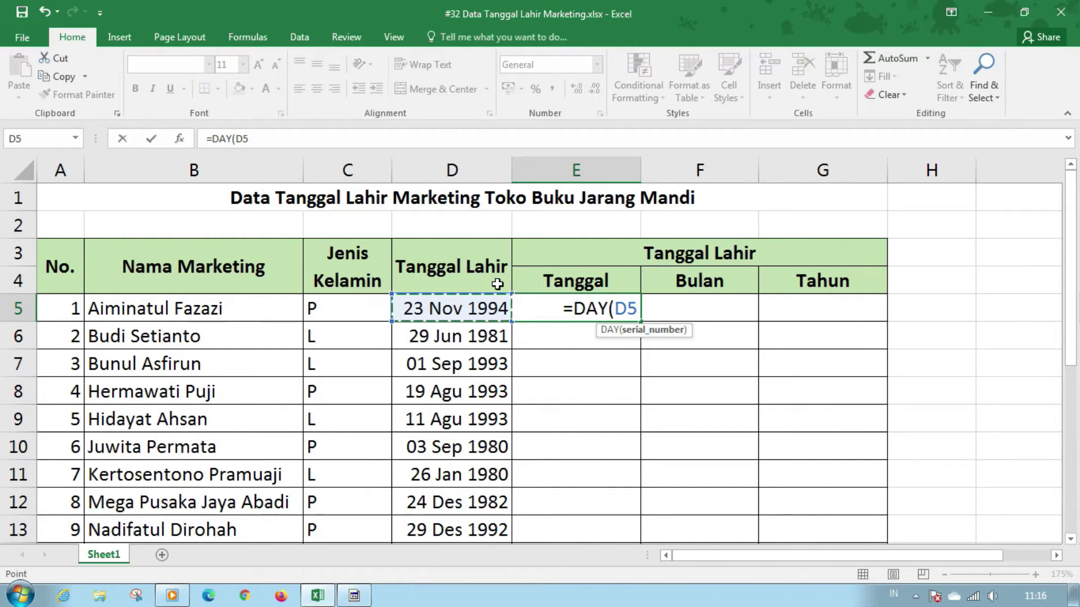
pyautogui.write(')')
pyautogui.press('Return')
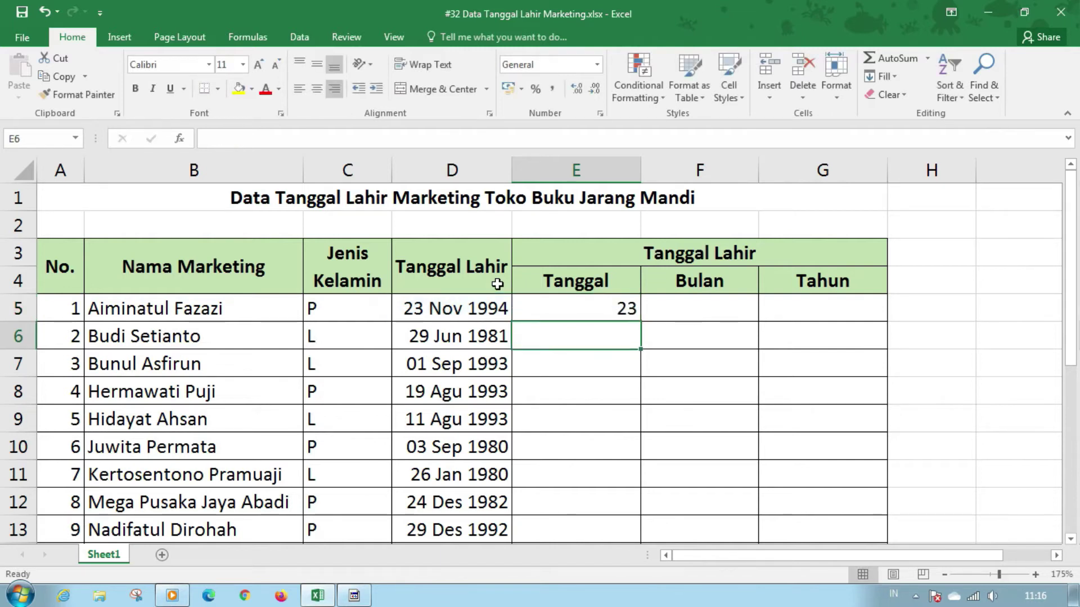
pyautogui.press('Up')
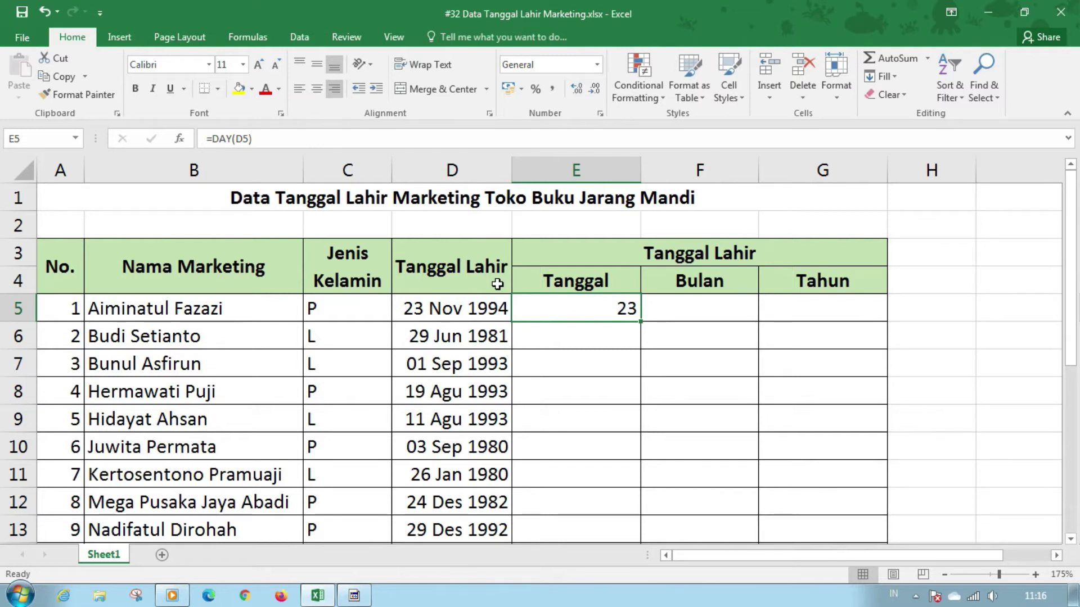
# Fill the DAY formula down to E13, giving 23, 29, 1, 19, 11, 3, 26, 24, 29.
pyautogui.doubleClick(640, 324)
pyautogui.scroll(-9, 670, 320)
pyautogui.scroll(4, 670, 321)
pyautogui.scroll(5, 670, 321)
pyautogui.click(698, 315)
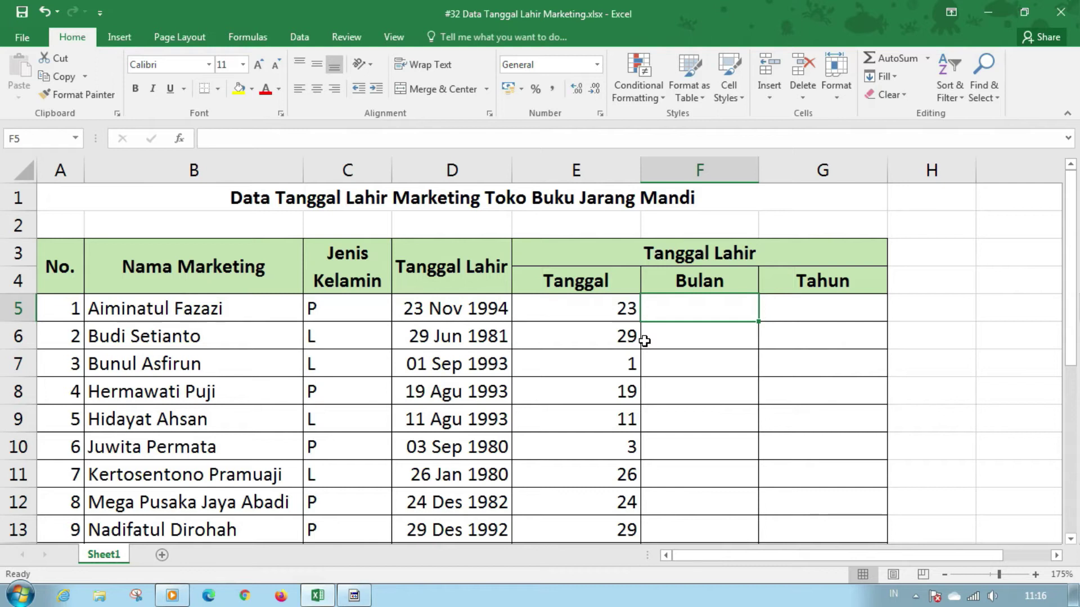
# Enter =MONTH(D5) in F5 so it shows month 11.
pyautogui.write('=mon')
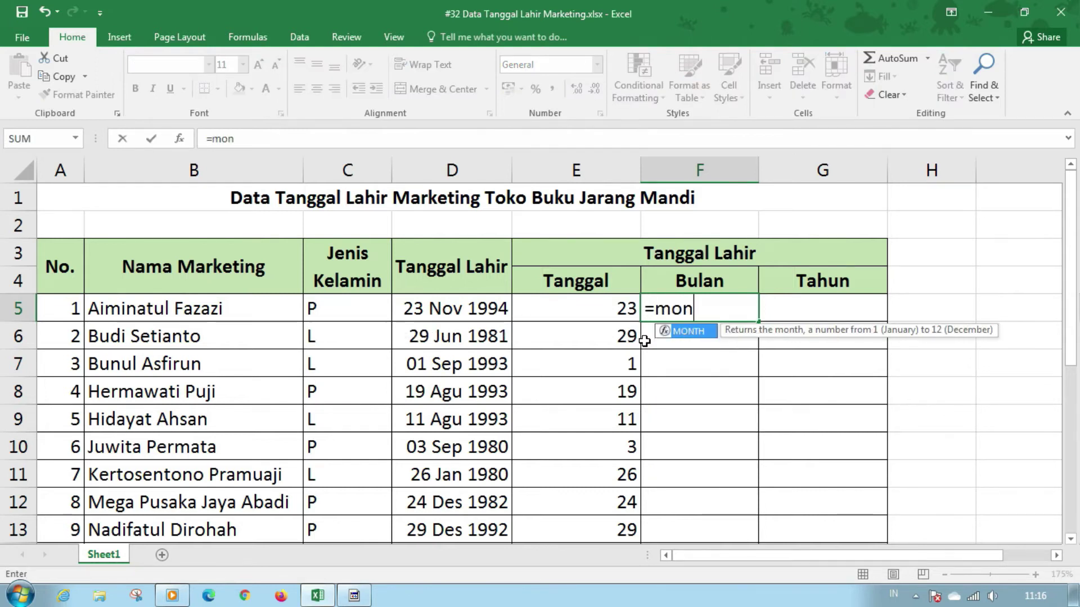
pyautogui.press('Tab')
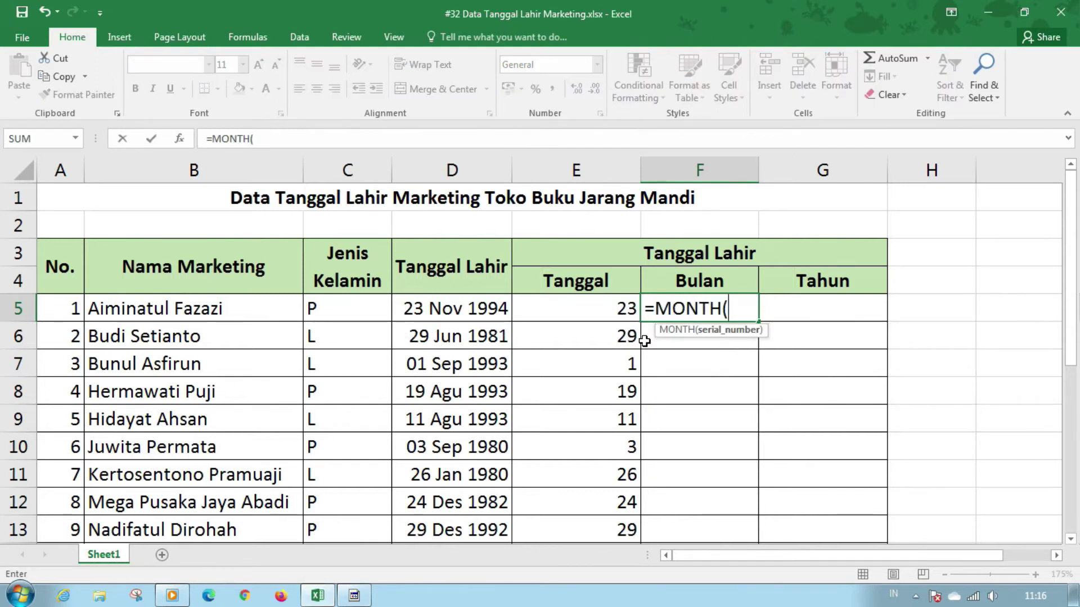
pyautogui.press('Left')
pyautogui.press('Left')
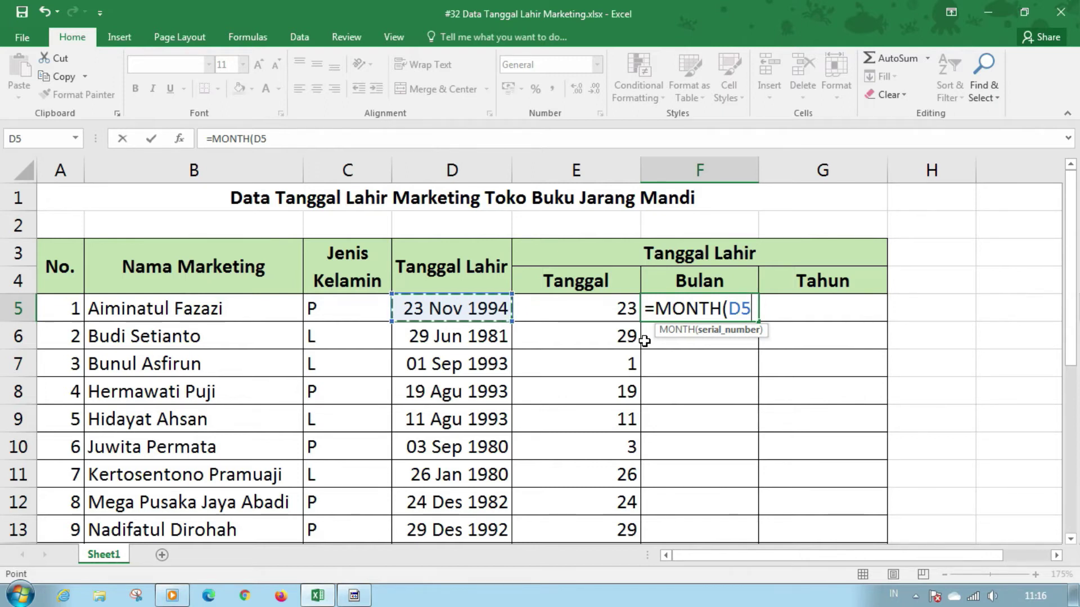
pyautogui.write(')')
pyautogui.press('Return')
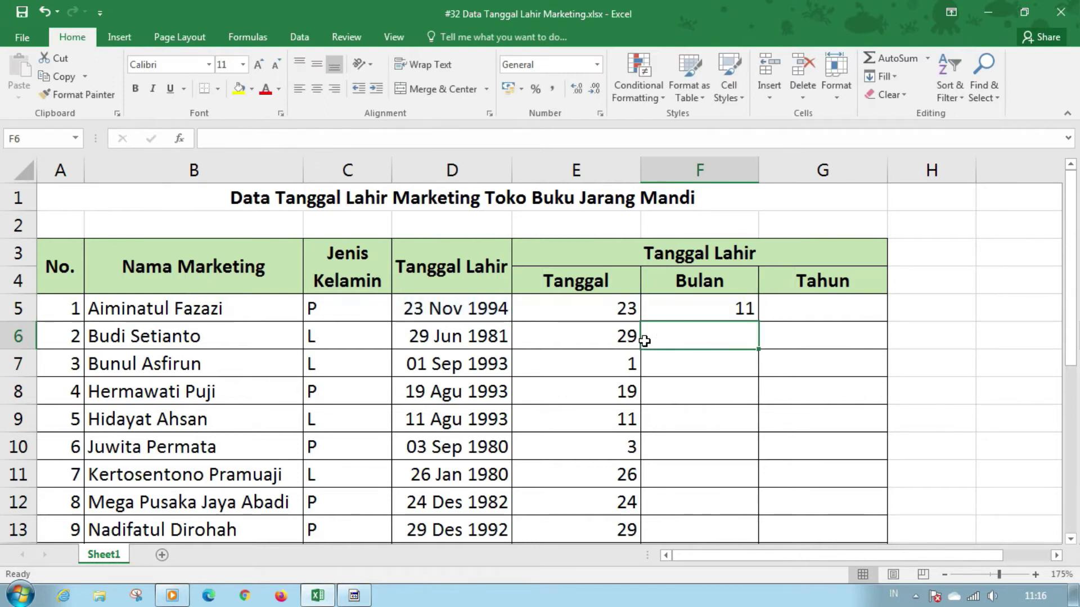
pyautogui.press('Up')
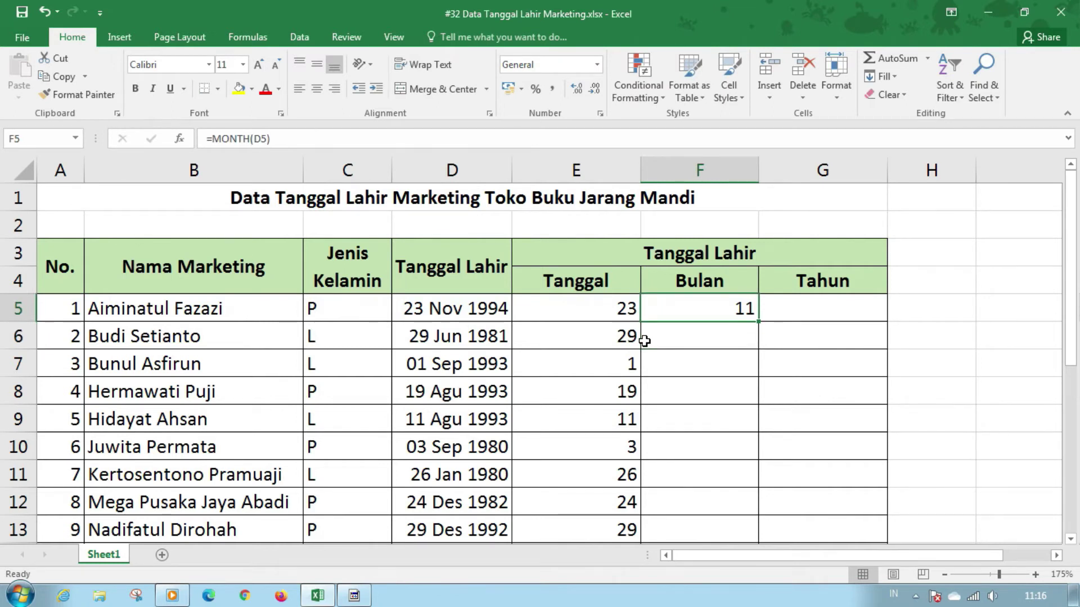
pyautogui.press('Down')
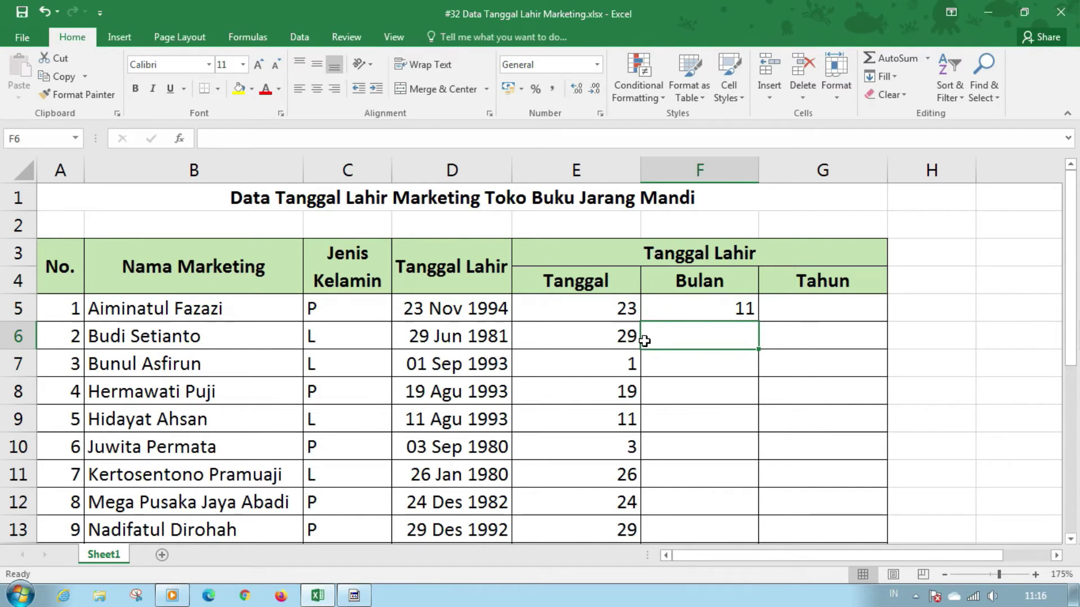
# Begin a =TEXT( formula in cell F6.
pyautogui.press('Up')
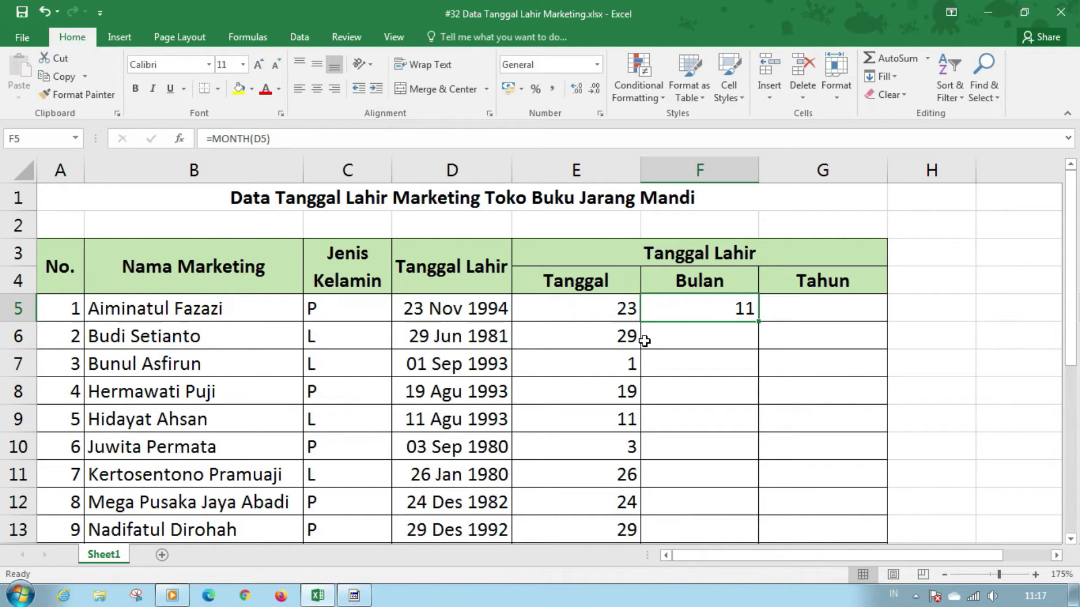
pyautogui.click(644, 341)
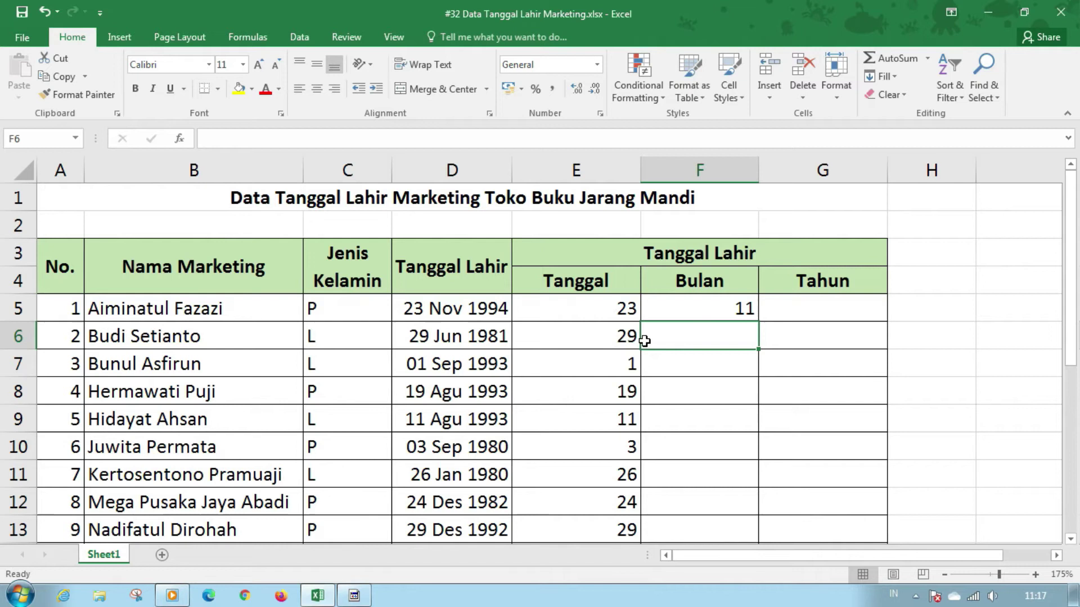
pyautogui.write('=text')
pyautogui.press('Tab')
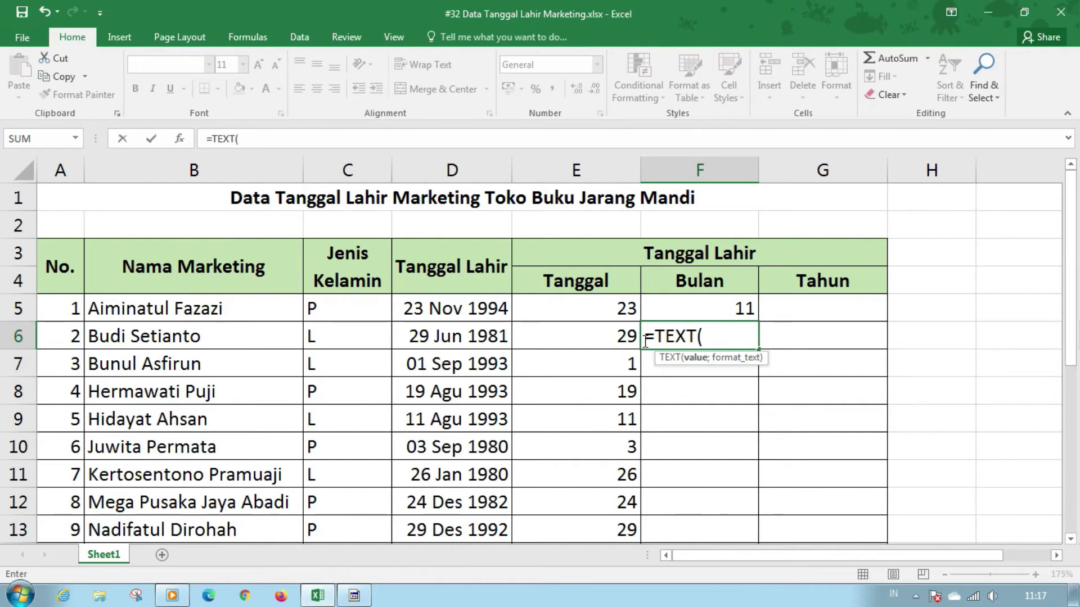
# Complete F6 as =TEXT(D6;"MMMM") so it displays Juni.
pyautogui.press('Left')
pyautogui.press('Left')
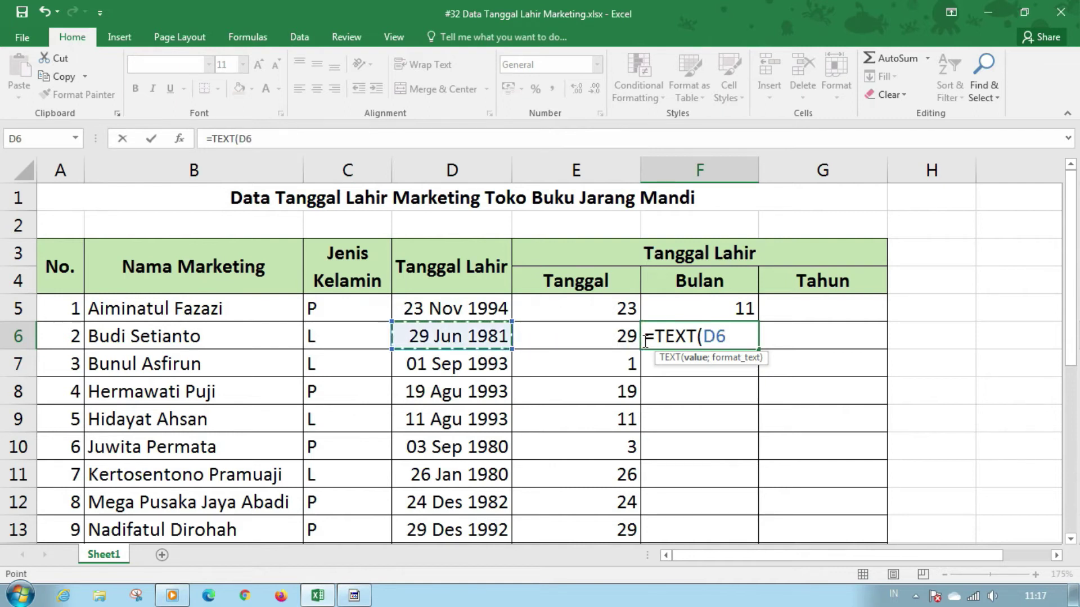
pyautogui.write(';')
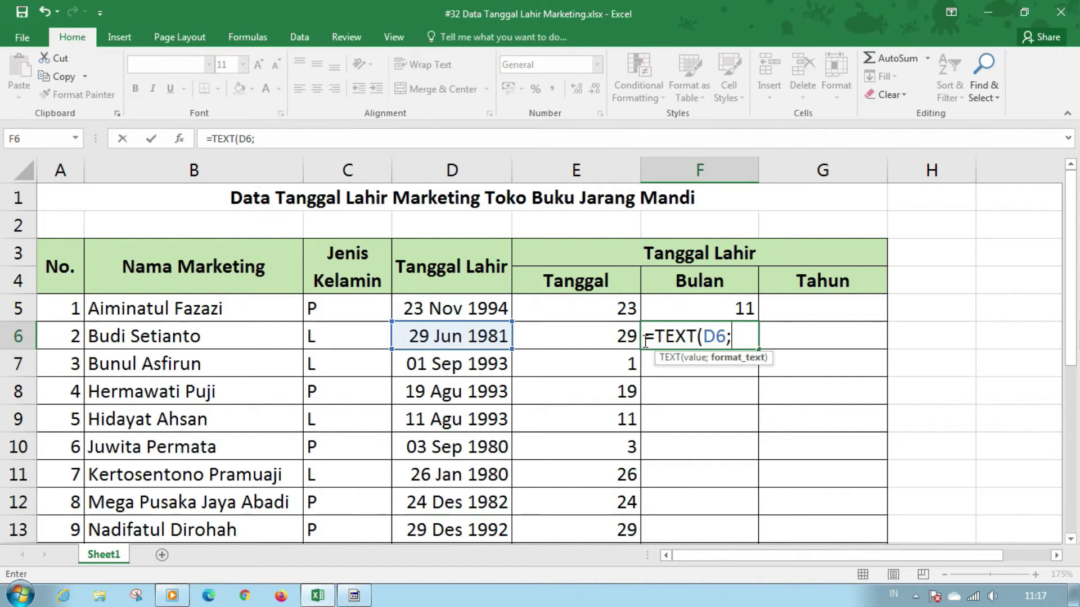
pyautogui.write('"')
pyautogui.write('MMMM"')
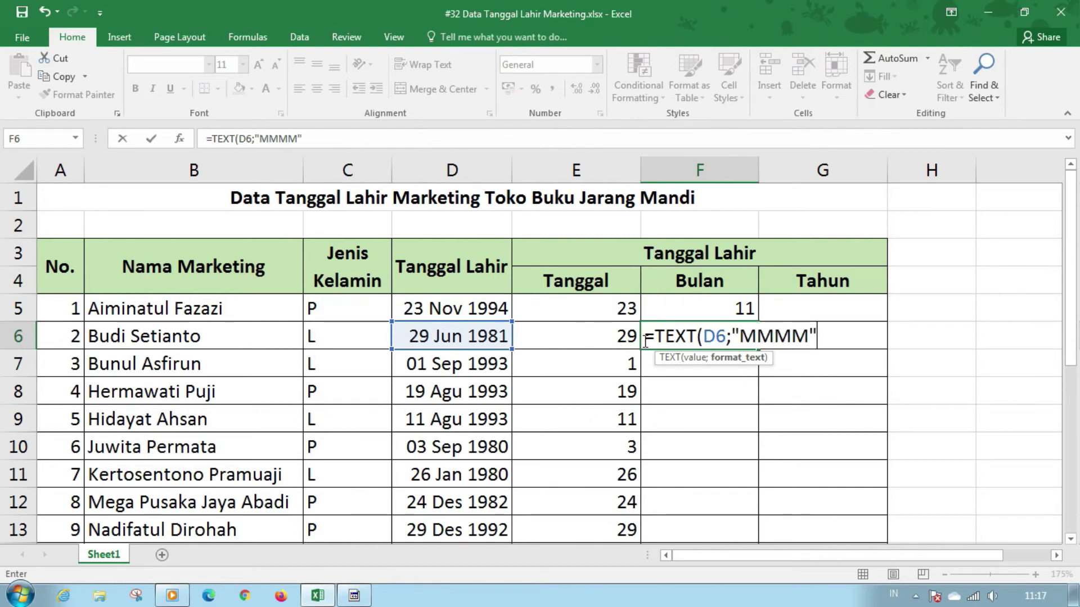
pyautogui.press('Return')
pyautogui.click(644, 341)
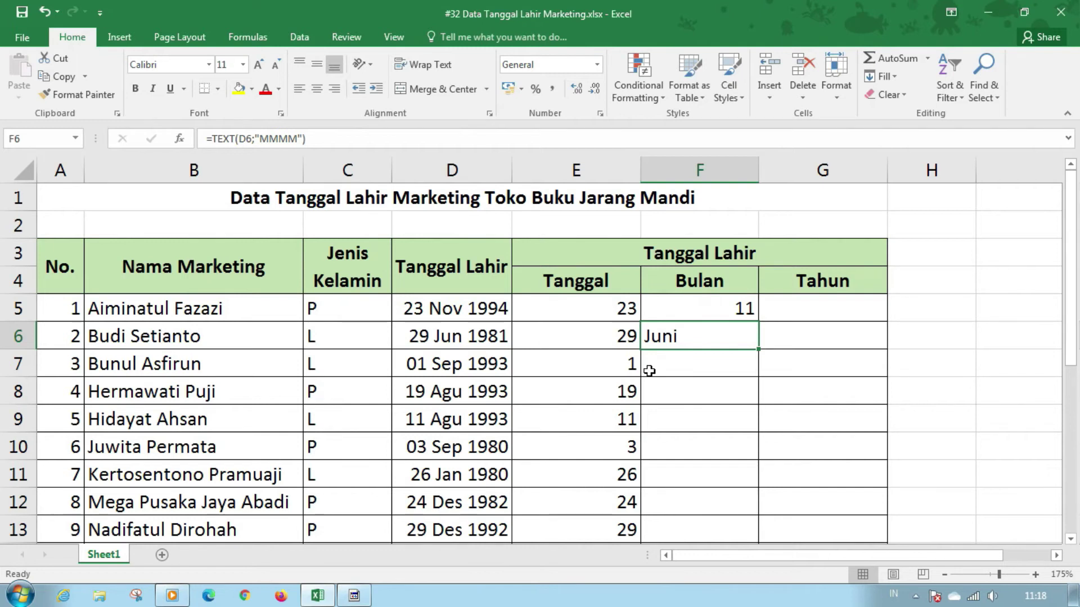
pyautogui.click(669, 370)
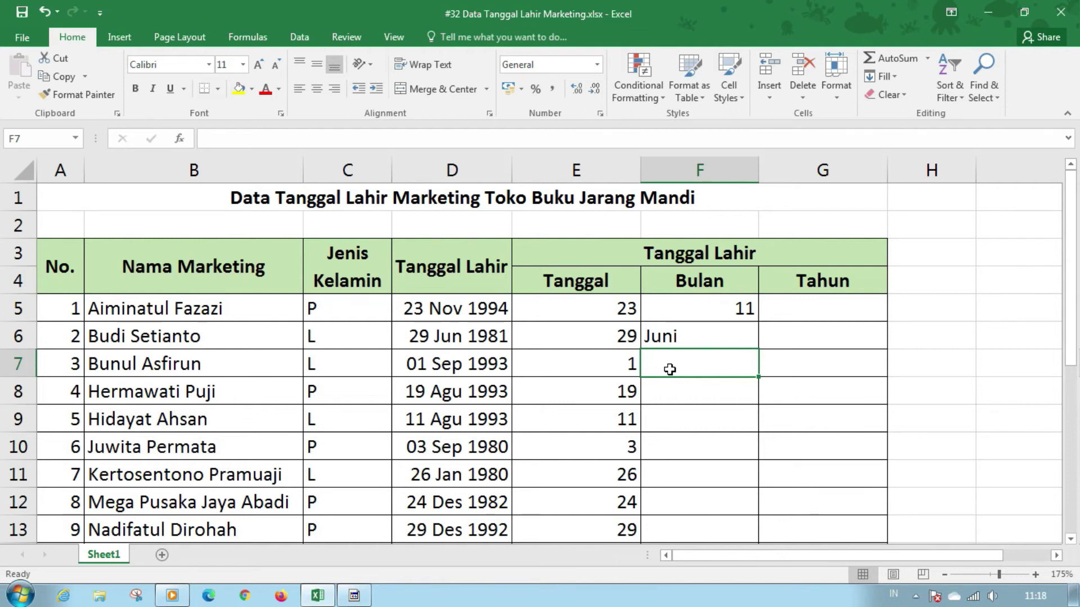
# Enter =D7 in F7 to pull in the 01 Sep 1993 birthdate.
pyautogui.write('=')
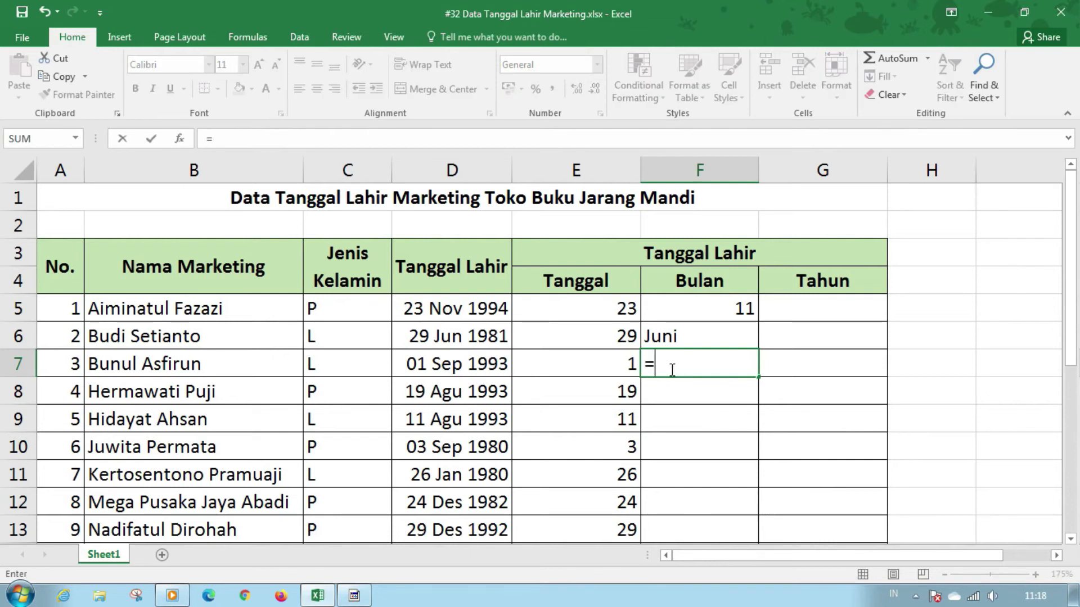
pyautogui.click(490, 366)
pyautogui.press('Return')
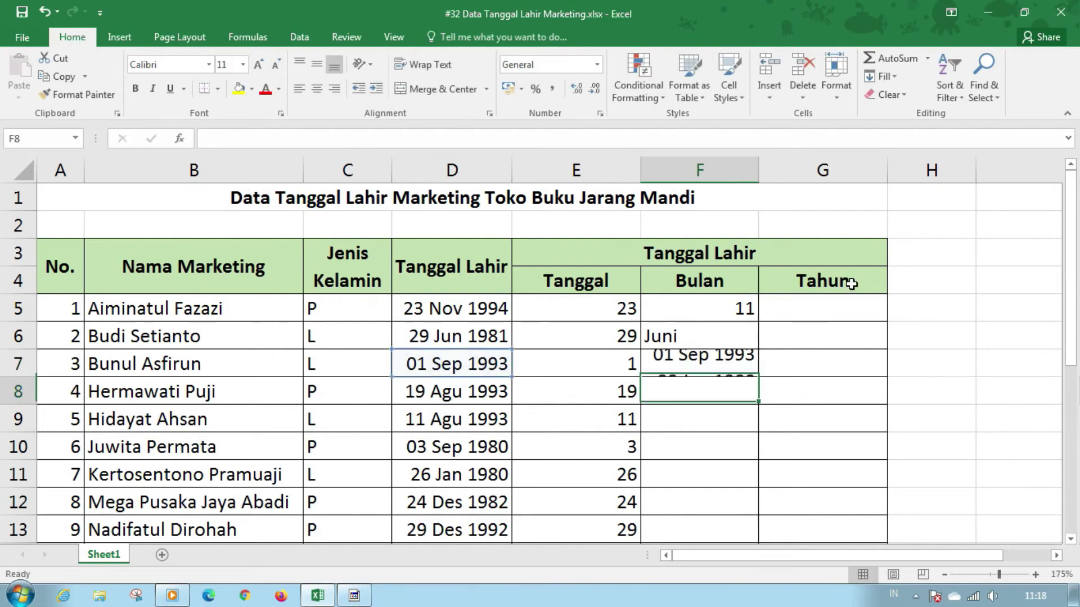
pyautogui.press('Up')
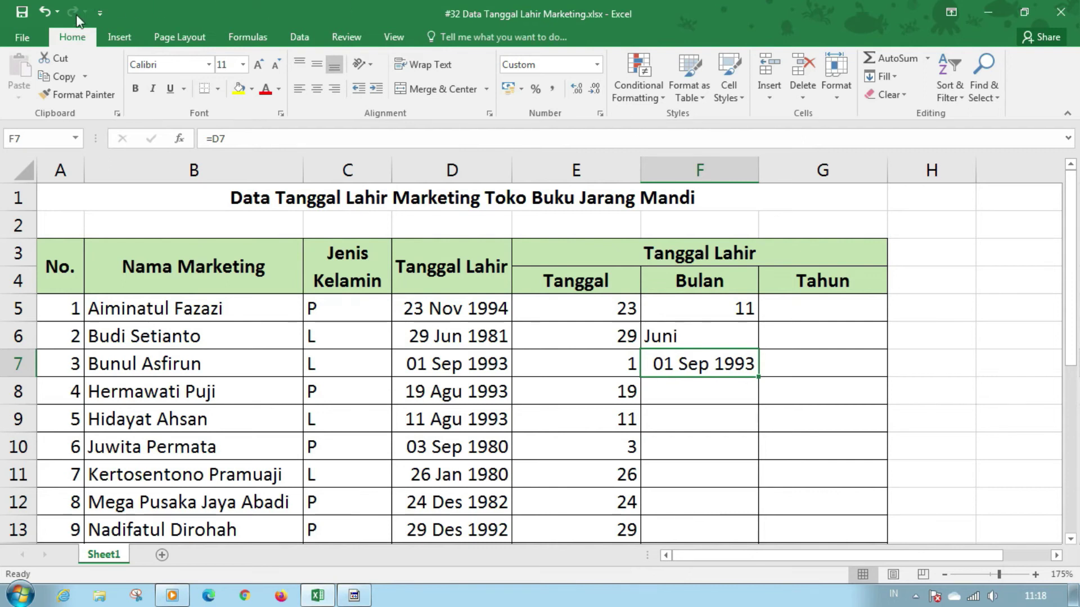
# Give F7 the custom number format MMMM so it displays September.
pyautogui.click(602, 115)
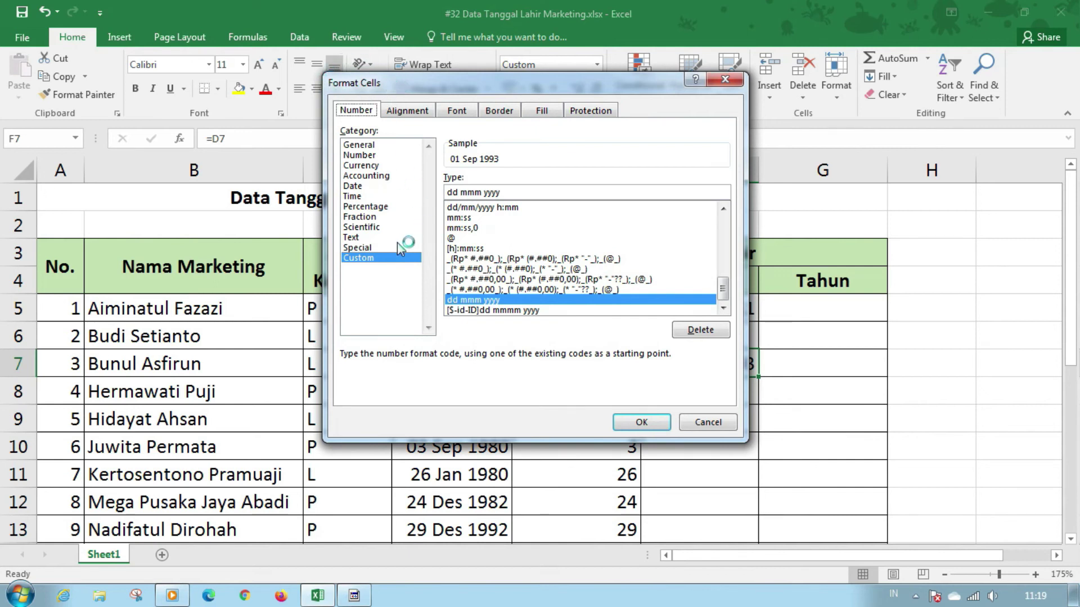
pyautogui.click(373, 258)
pyautogui.moveTo(511, 191); pyautogui.dragTo(430, 198)
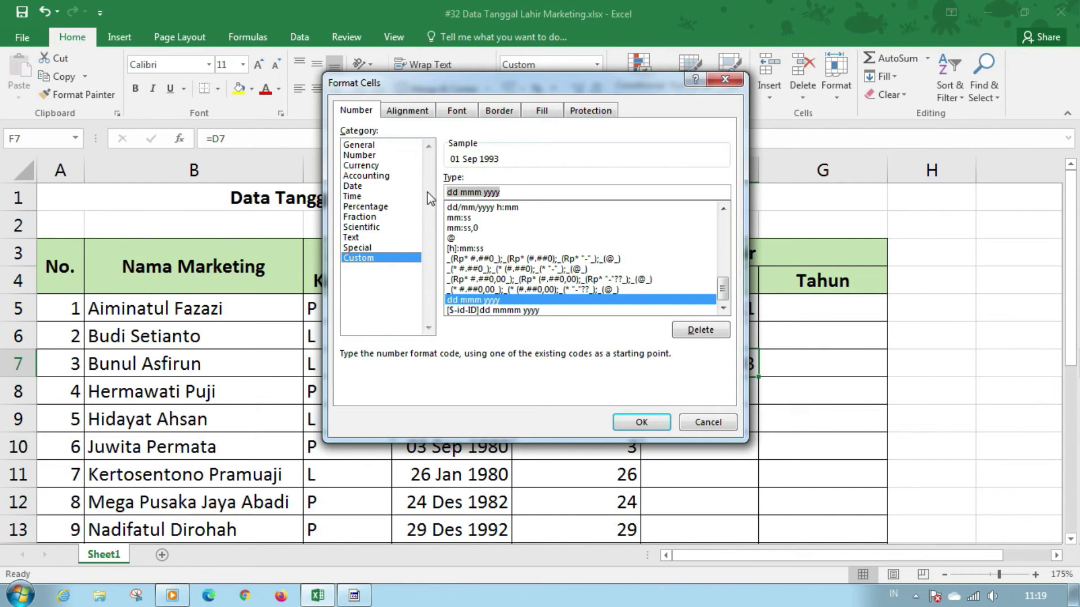
pyautogui.write('MMMM')
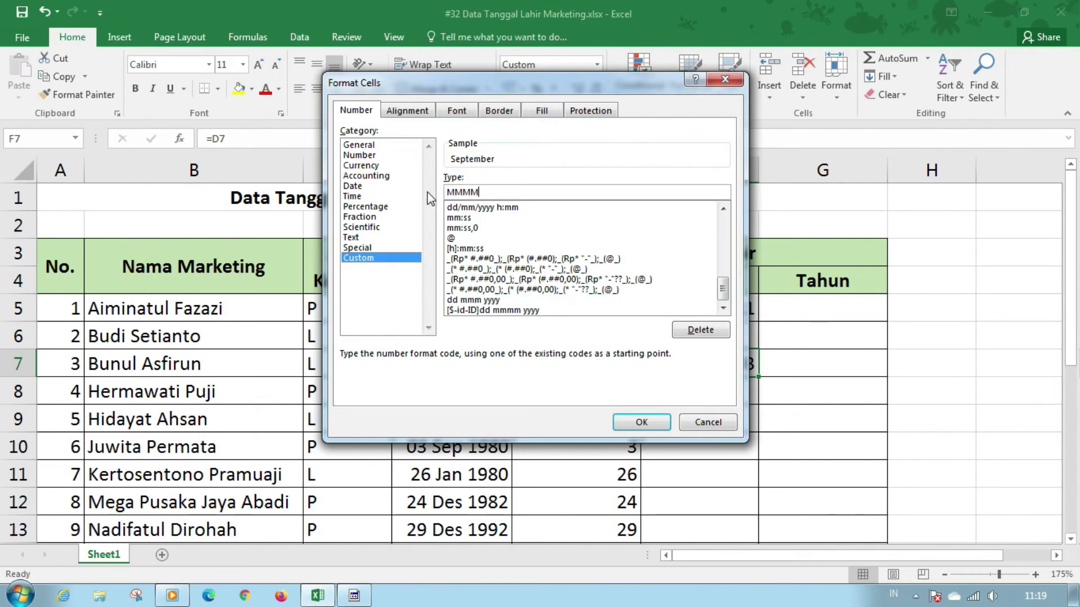
pyautogui.click(656, 427)
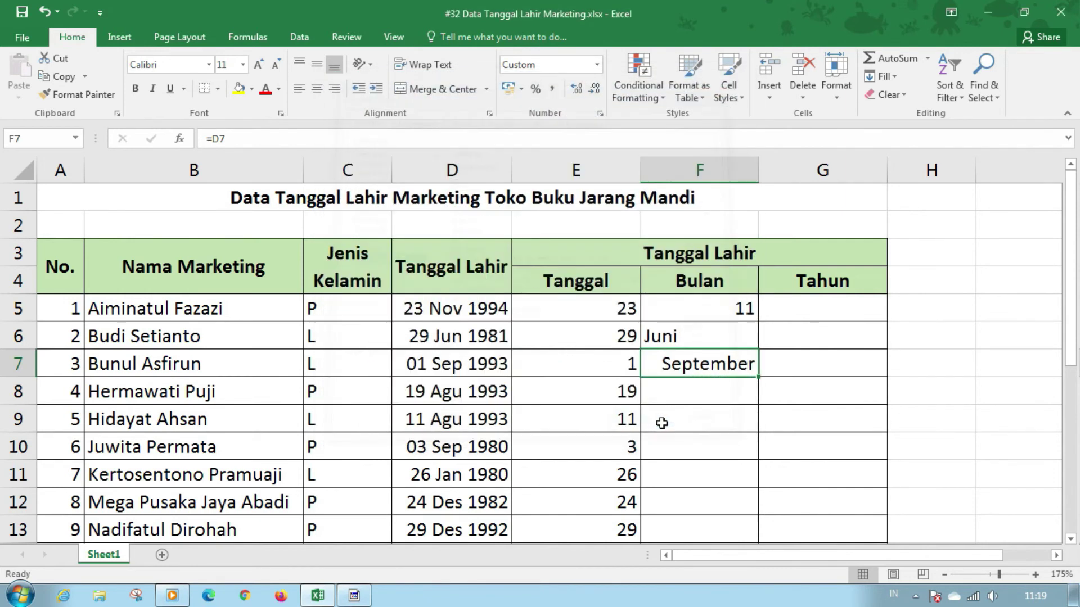
pyautogui.click(693, 403)
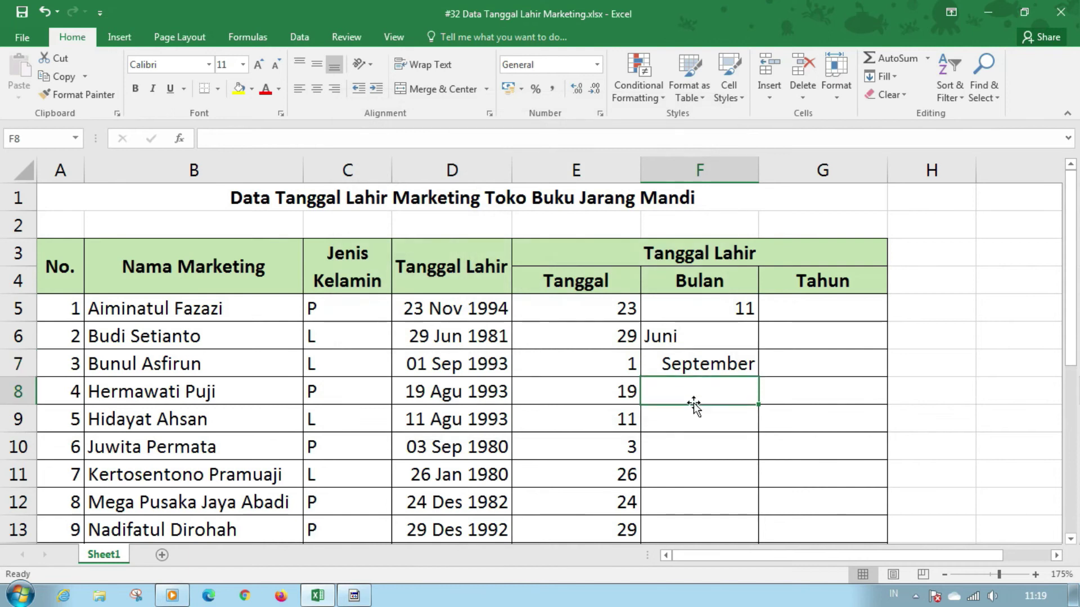
# Enter =YEAR(D5) in G5 so it shows 1994.
pyautogui.click(722, 368)
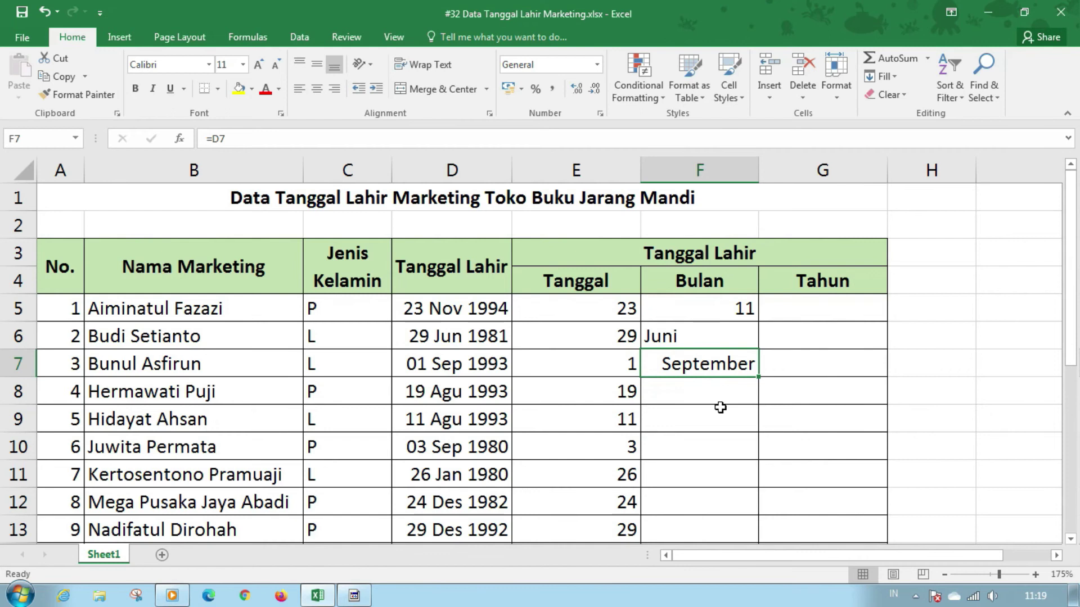
pyautogui.click(720, 408)
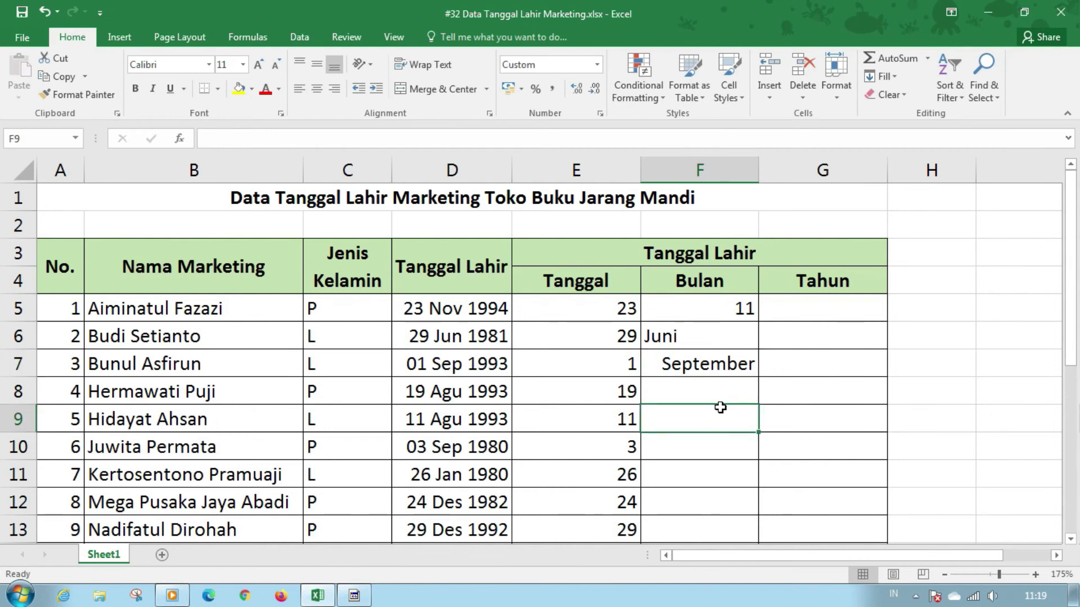
pyautogui.click(817, 314)
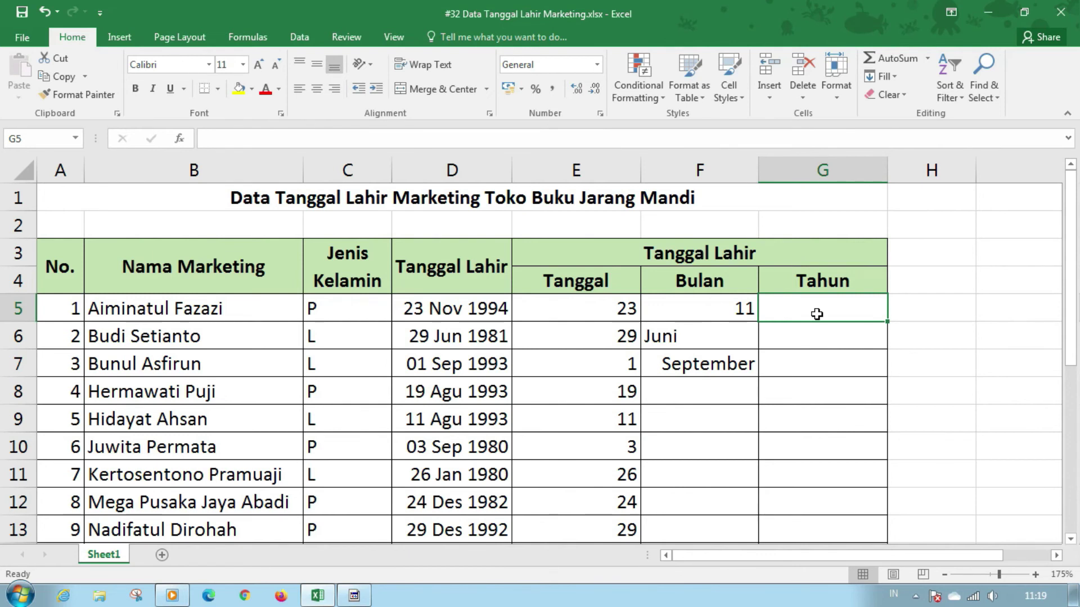
pyautogui.write('=ye')
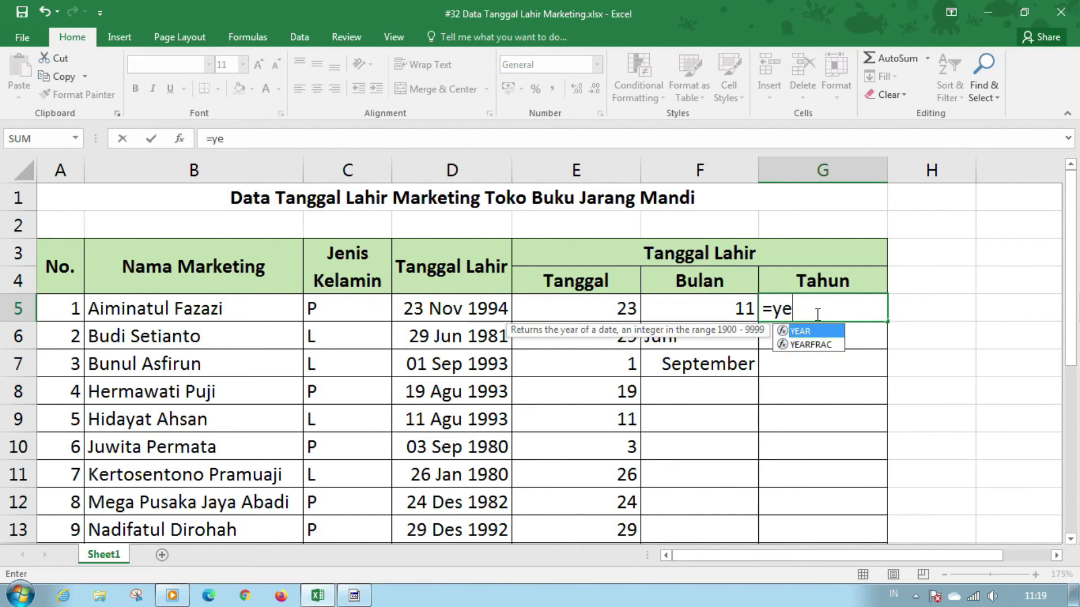
pyautogui.press('Tab')
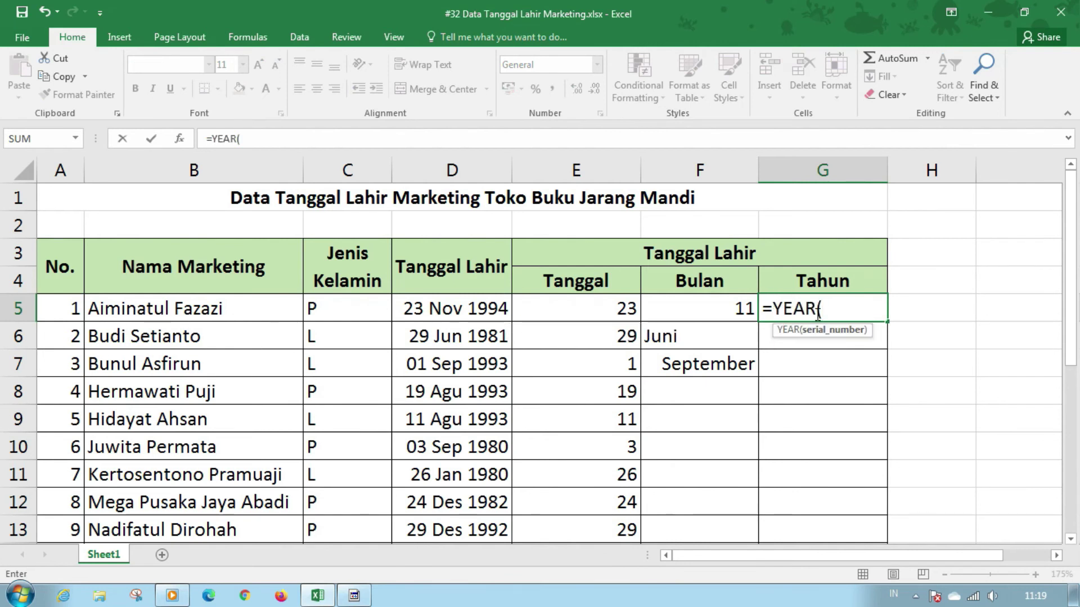
pyautogui.press('Left')
pyautogui.press('Left')
pyautogui.press('Left')
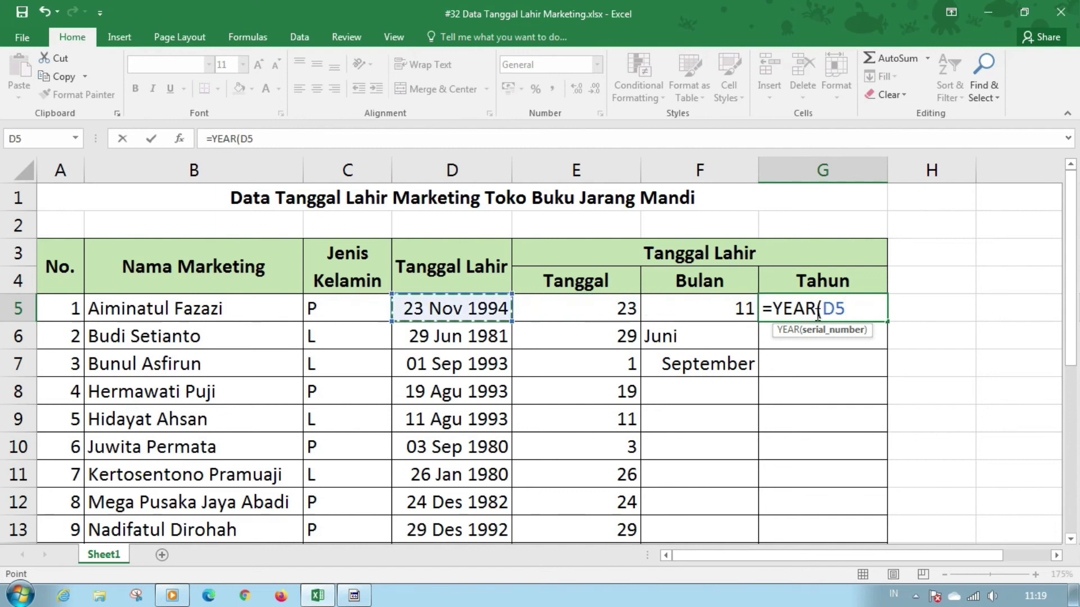
pyautogui.write(')')
pyautogui.press('Return')
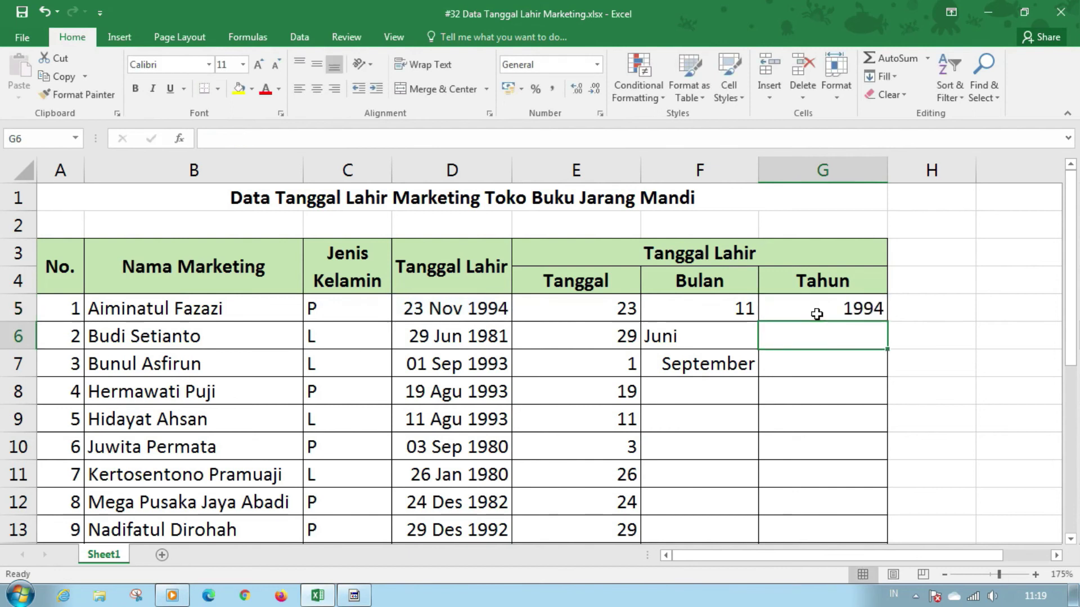
pyautogui.click(817, 314)
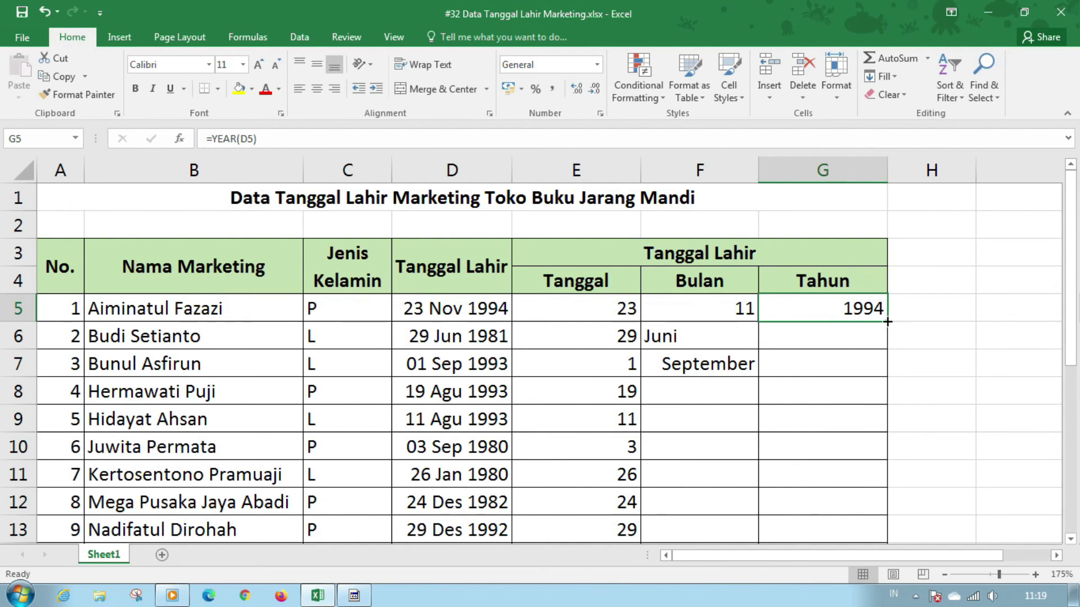
# Fill the YEAR formula from G5 down to G24, giving years 1994 through 1984.
pyautogui.doubleClick(887, 321)
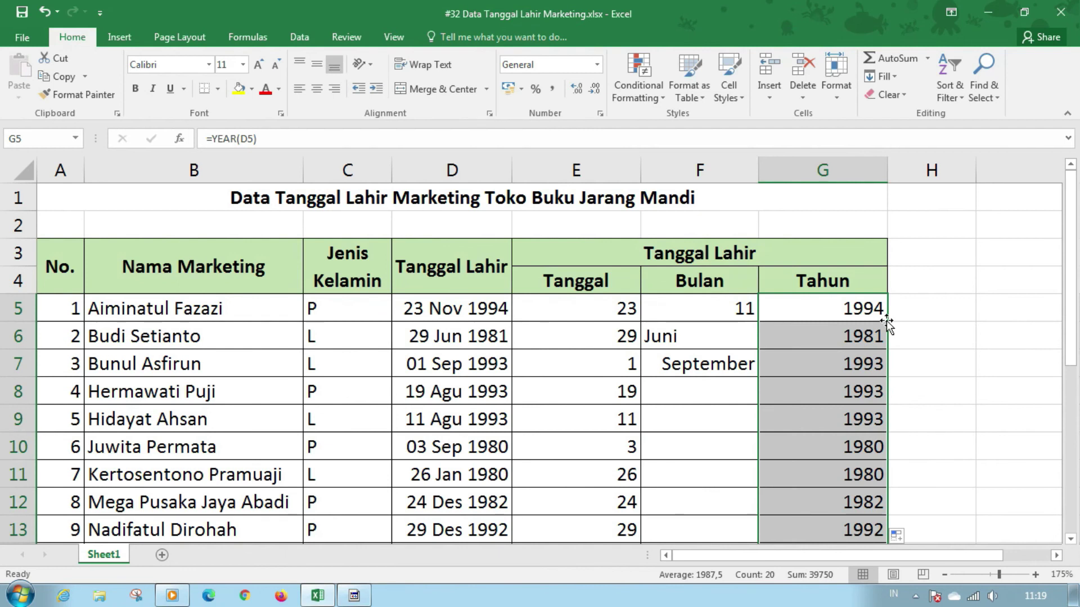
pyautogui.keyDown('ctrl'); pyautogui.scroll(-2, 861, 324); pyautogui.keyUp('ctrl')
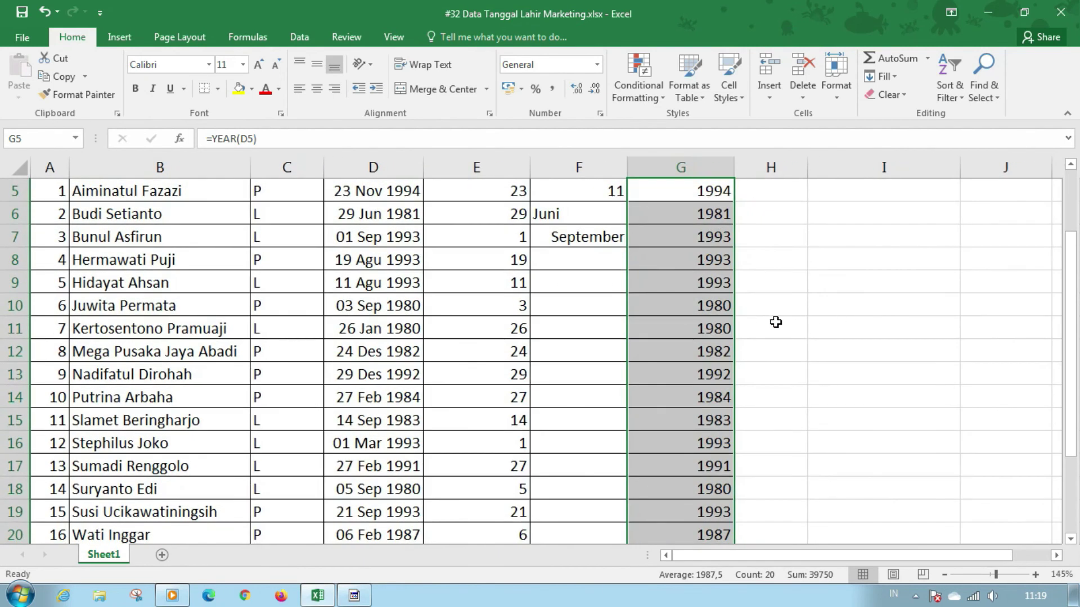
pyautogui.scroll(2, 754, 316)
pyautogui.keyDown('ctrl'); pyautogui.scroll(-2, 538, 279); pyautogui.keyUp('ctrl')
pyautogui.scroll(1, 484, 253)
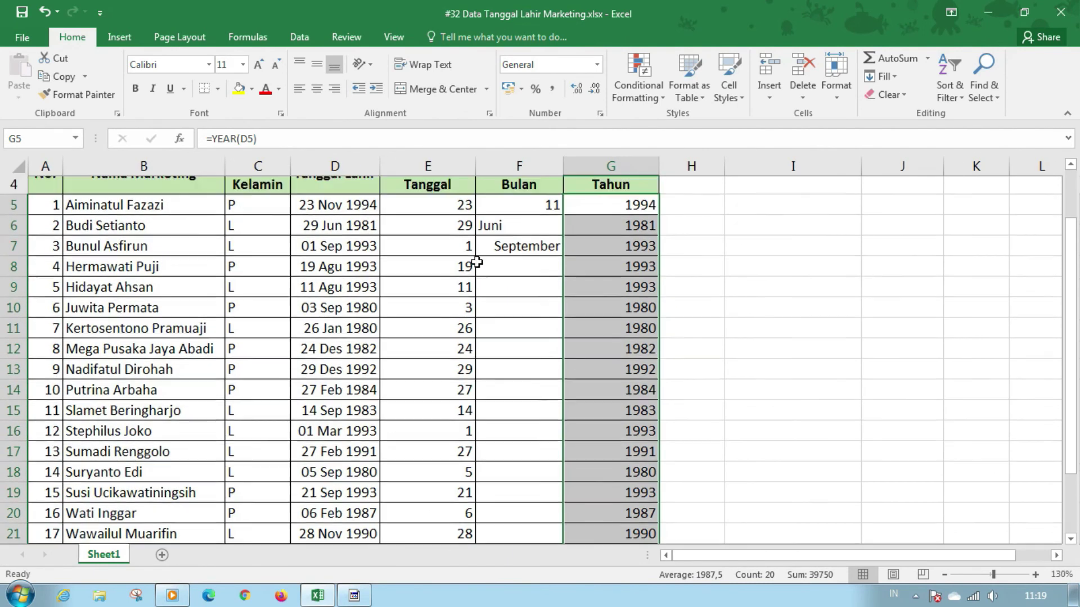
pyautogui.keyDown('ctrl'); pyautogui.scroll(-1, 474, 261); pyautogui.keyUp('ctrl')
pyautogui.keyDown('ctrl'); pyautogui.scroll(-1, 463, 260); pyautogui.keyUp('ctrl')
pyautogui.scroll(1, 341, 261)
pyautogui.scroll(-1, 340, 261)
pyautogui.scroll(1, 339, 261)
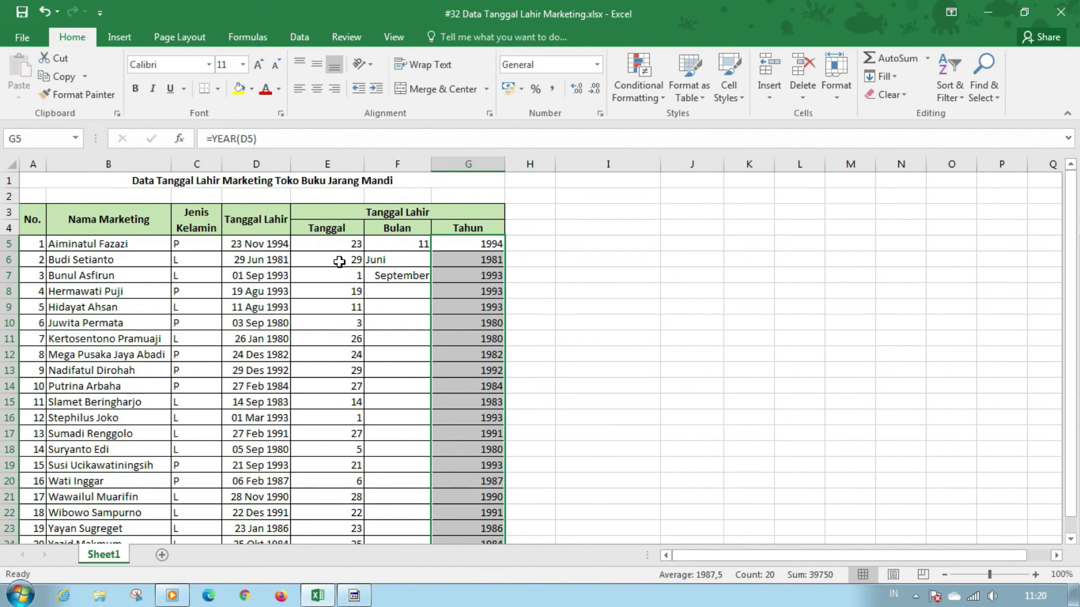
pyautogui.click(339, 261)
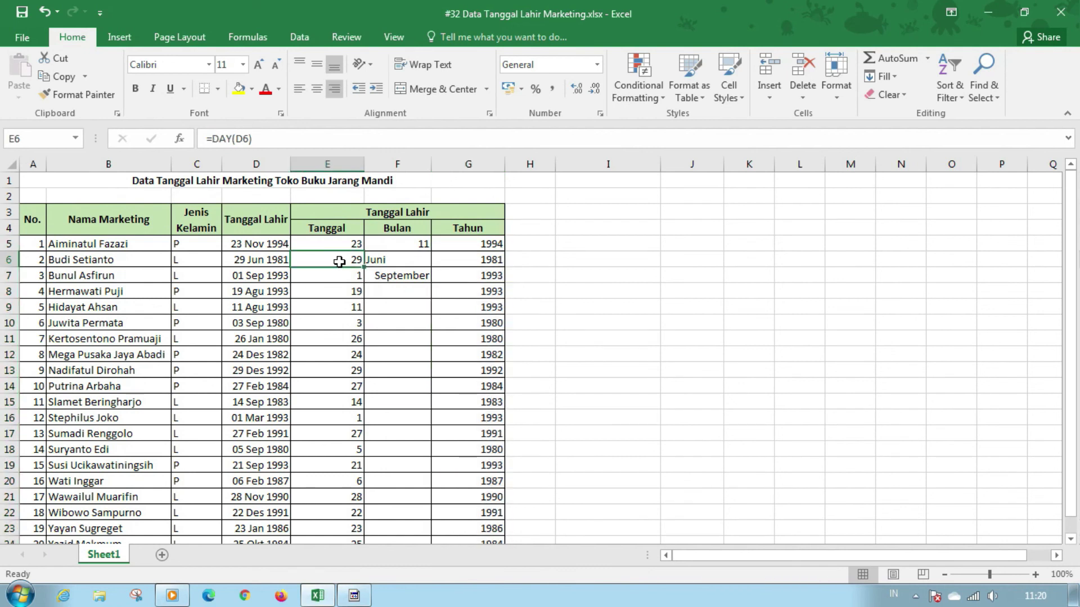
pyautogui.click(945, 575)
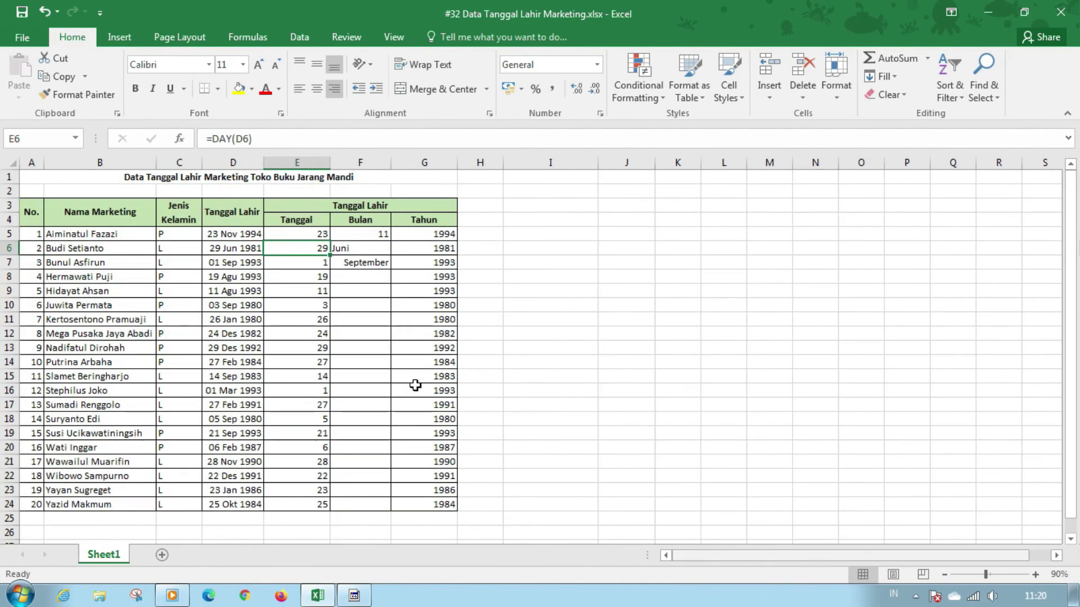
pyautogui.click(386, 349)
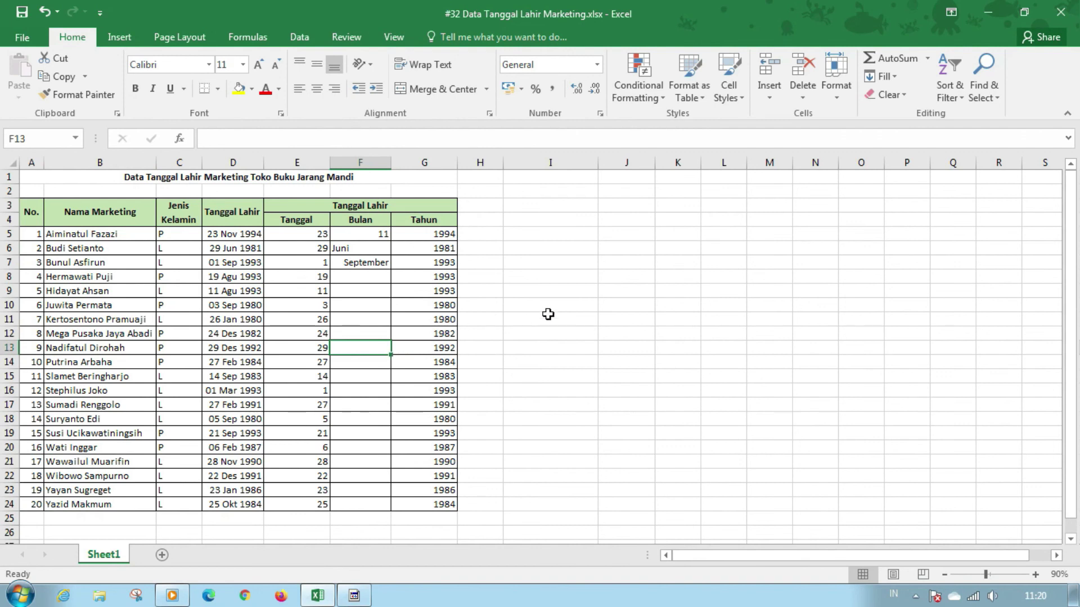
pyautogui.click(570, 304)
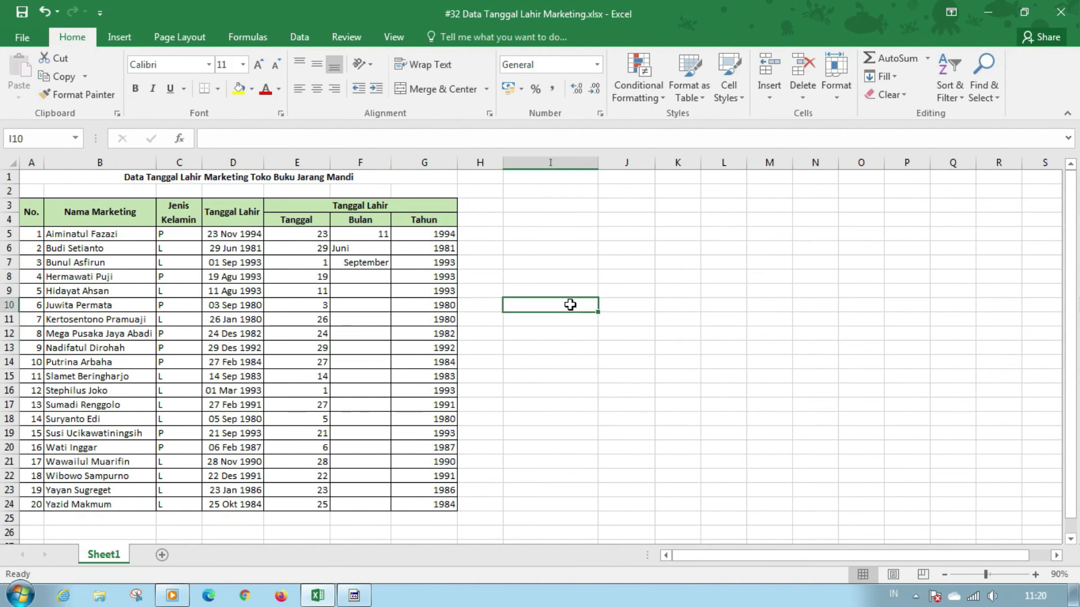